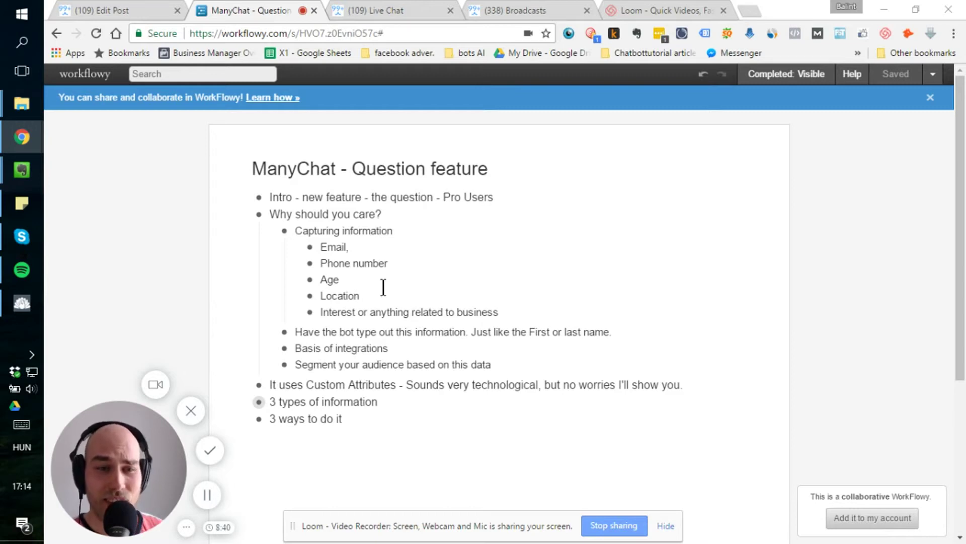
Collapse the 'Capturing information' point in WorkFlowy to hide its five sub-points.
scroll(384, 287, "down", 2)
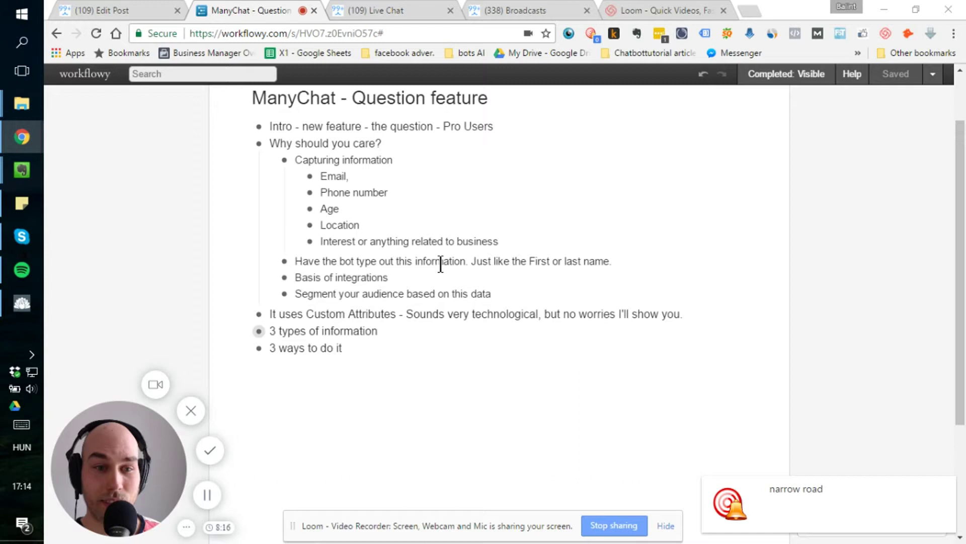
left_click(271, 163)
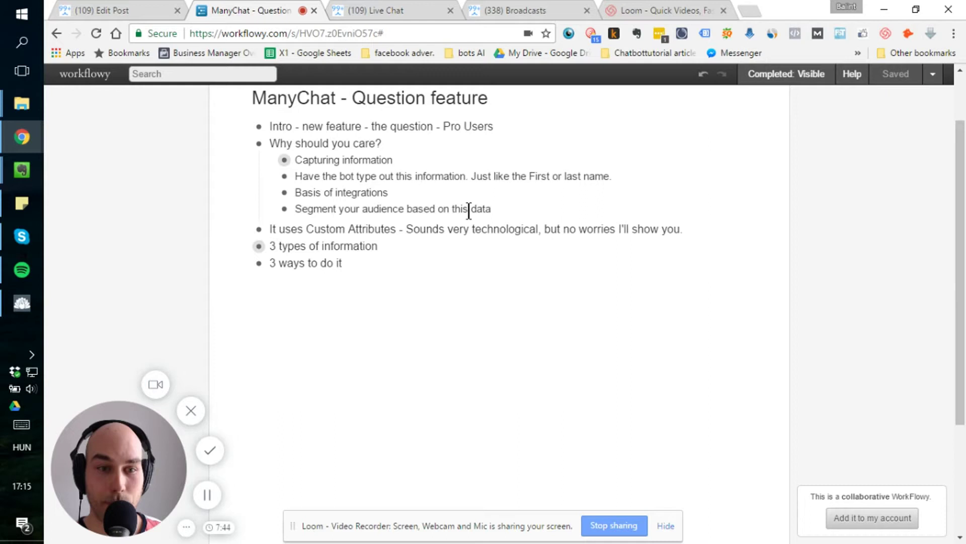
left_click_drag(515, 210, 287, 210)
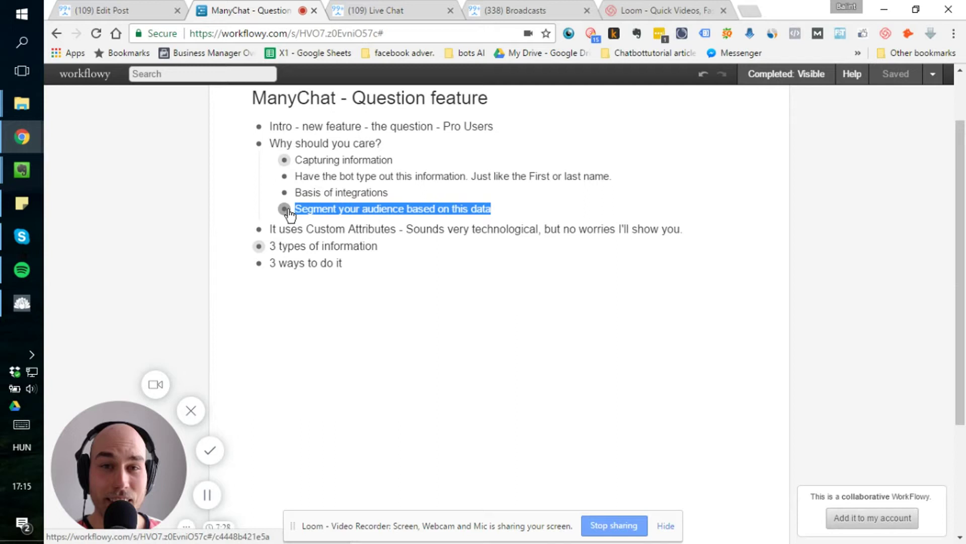
double_click(312, 206)
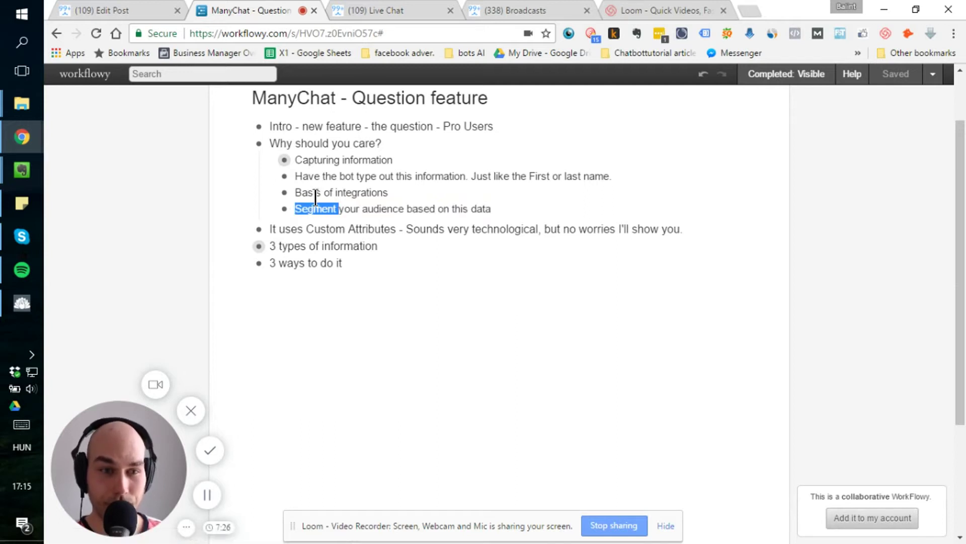
triple_click(316, 194)
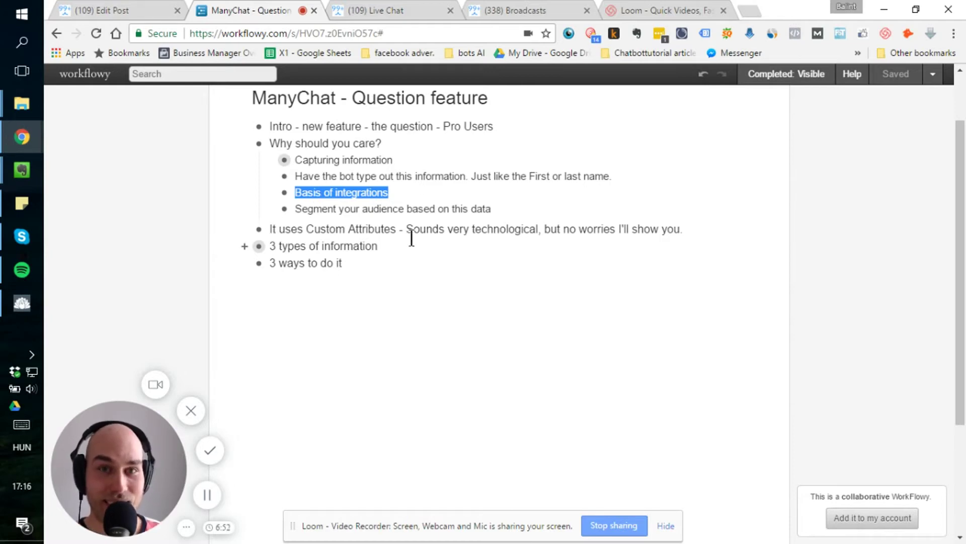
double_click(384, 231)
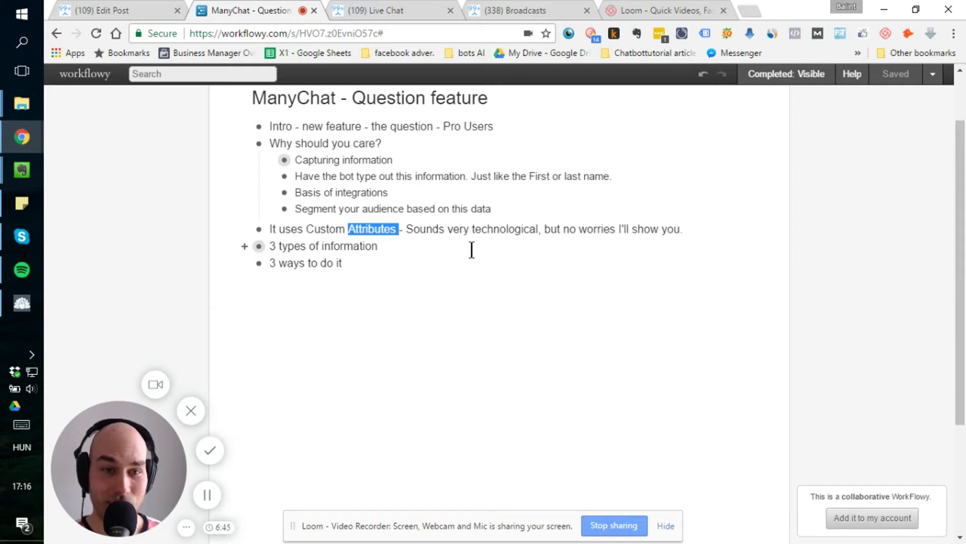
left_click(403, 252)
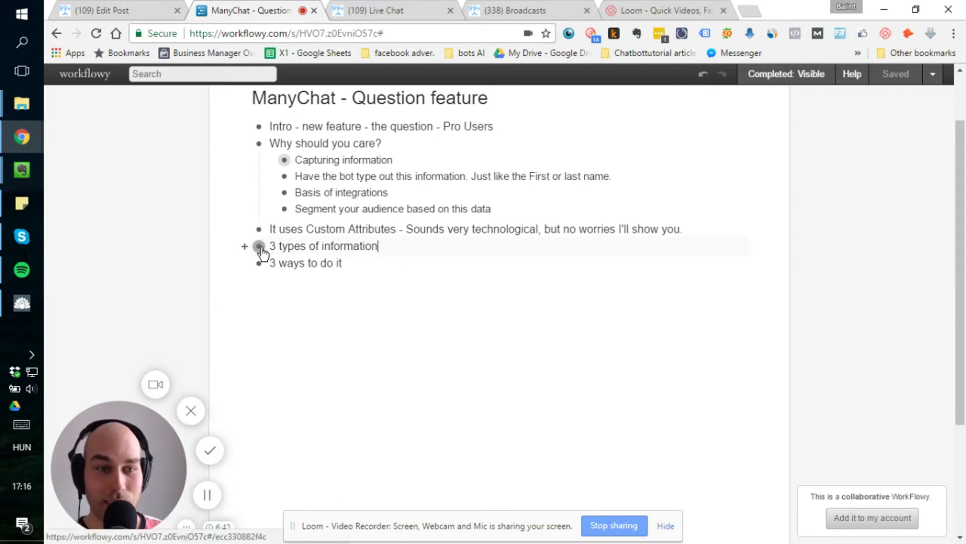
Expand '3 types of information' to reveal Number, Location and Text, highlighting Number.
left_click(244, 247)
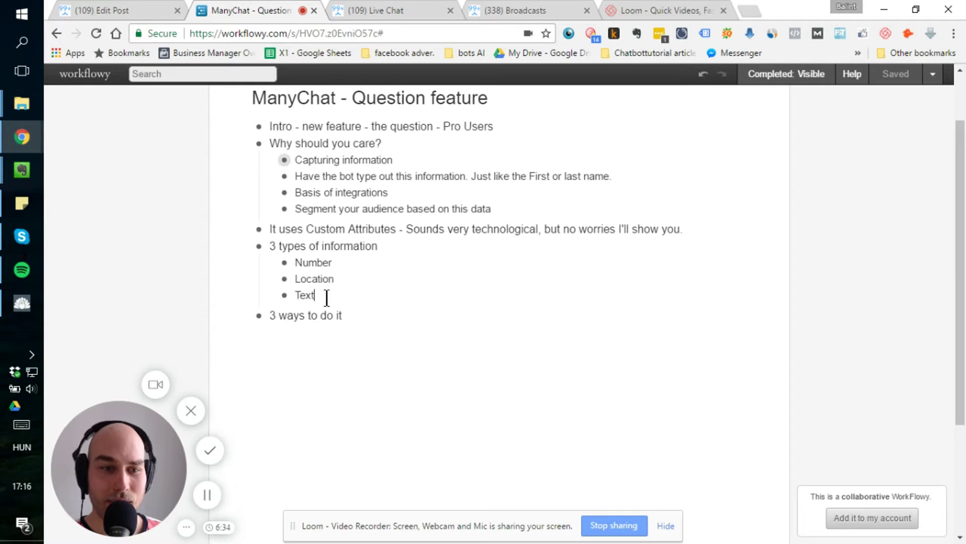
left_click_drag(328, 295, 307, 263)
left_click(312, 279)
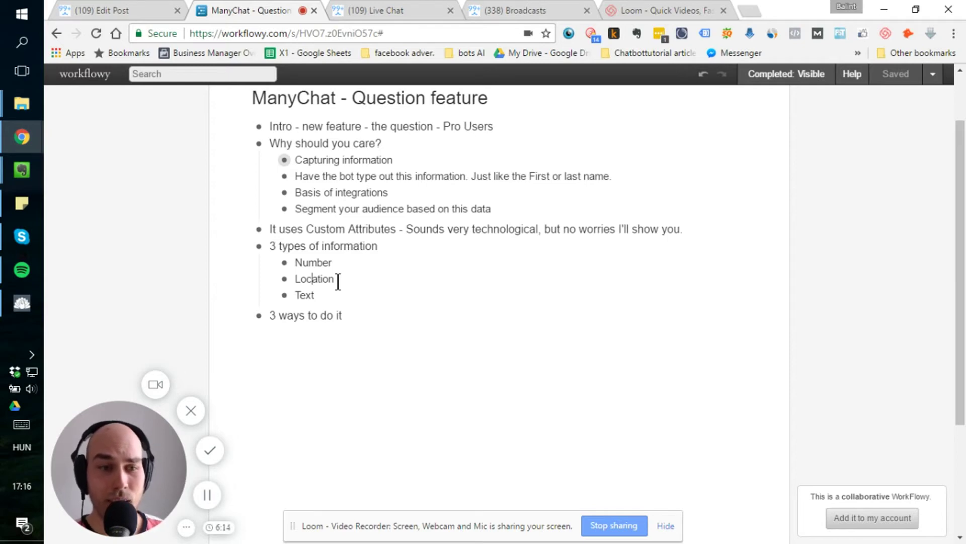
left_click_drag(333, 262, 295, 261)
left_click(337, 262)
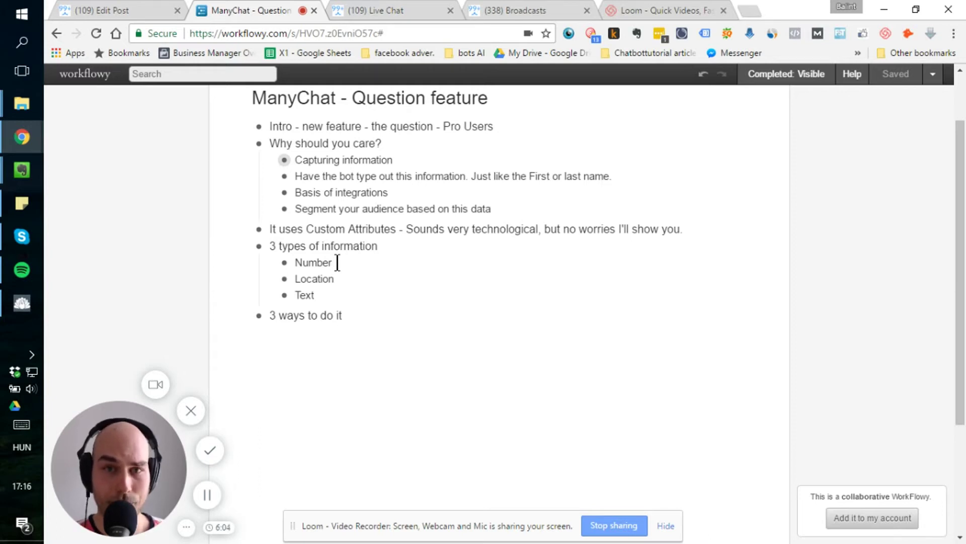
Highlight the word Text, then switch to the ManyChat '(109) Edit Post' broadcast draft.
double_click(304, 296)
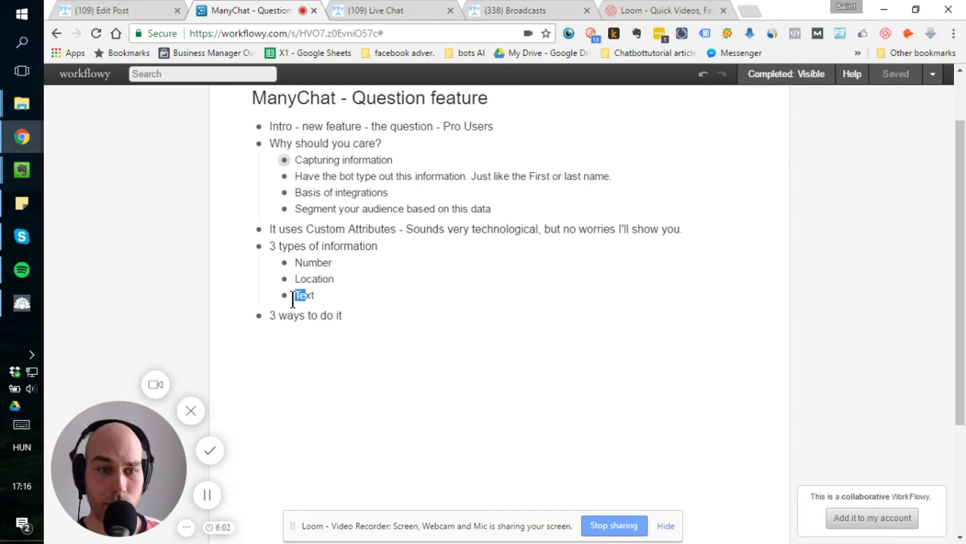
left_click(311, 297)
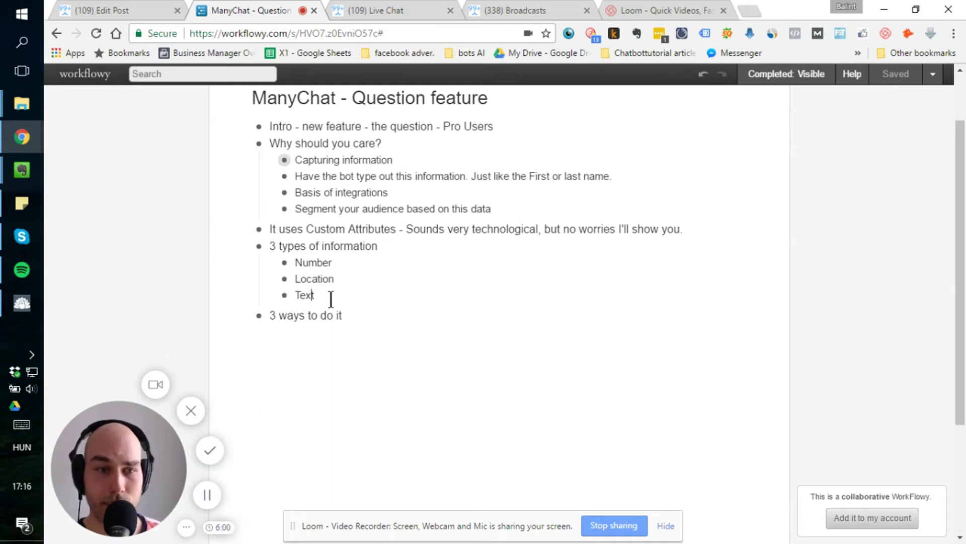
mouse_move(258, 318)
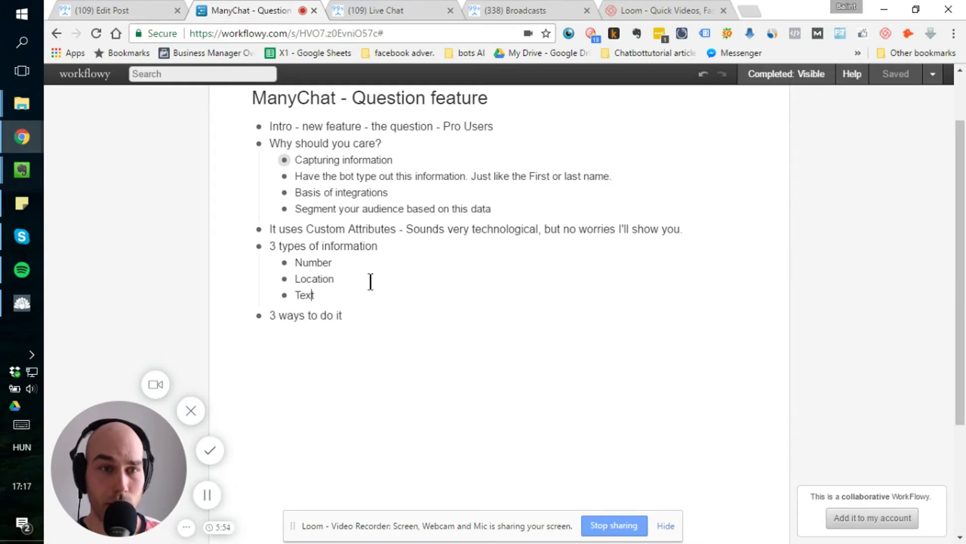
left_click(82, 4)
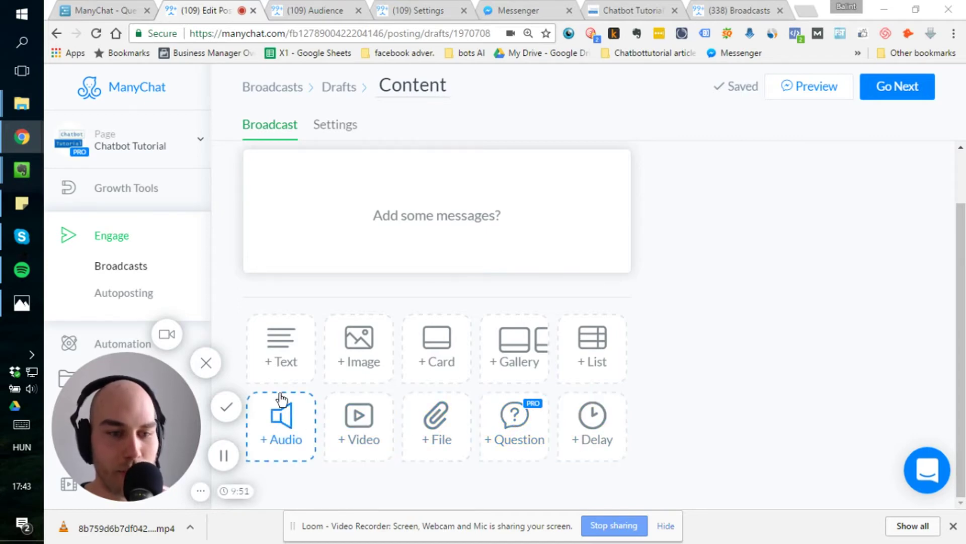
Add an empty question block expecting a free keyboard reply, followed by an empty text block.
left_click(517, 439)
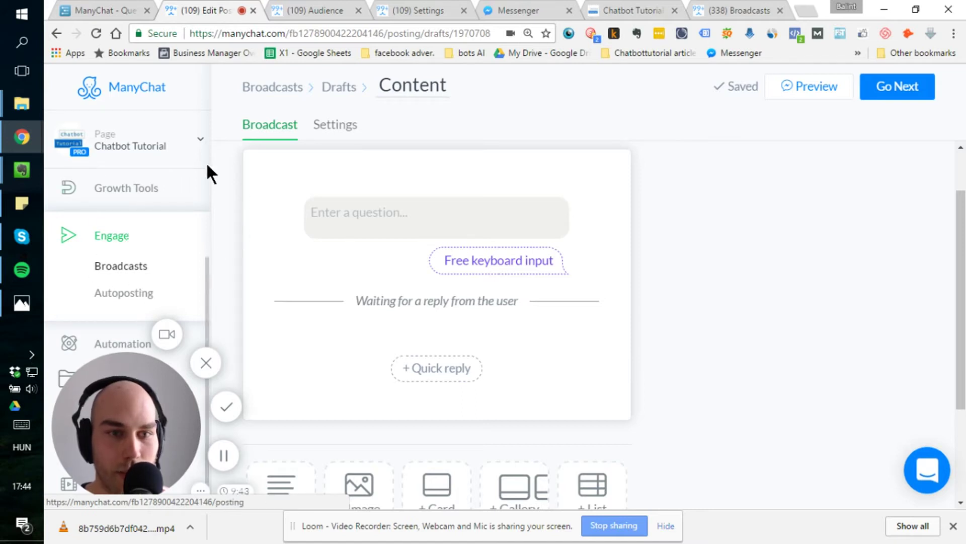
left_click(556, 234)
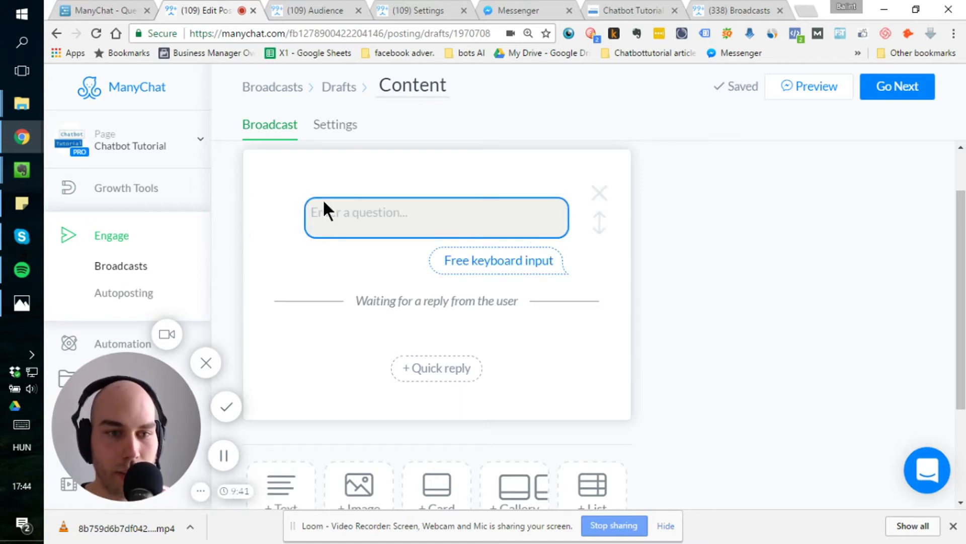
left_click(431, 213)
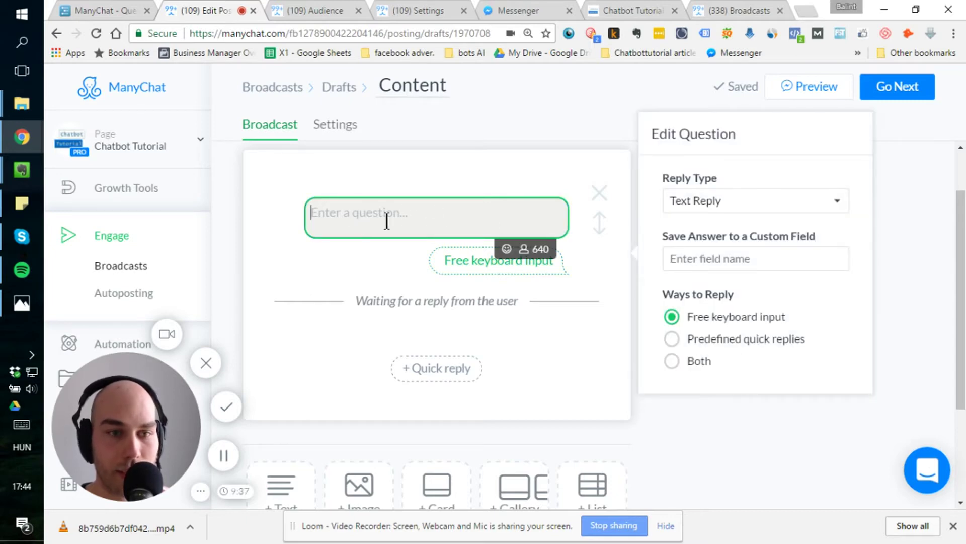
left_click(451, 270)
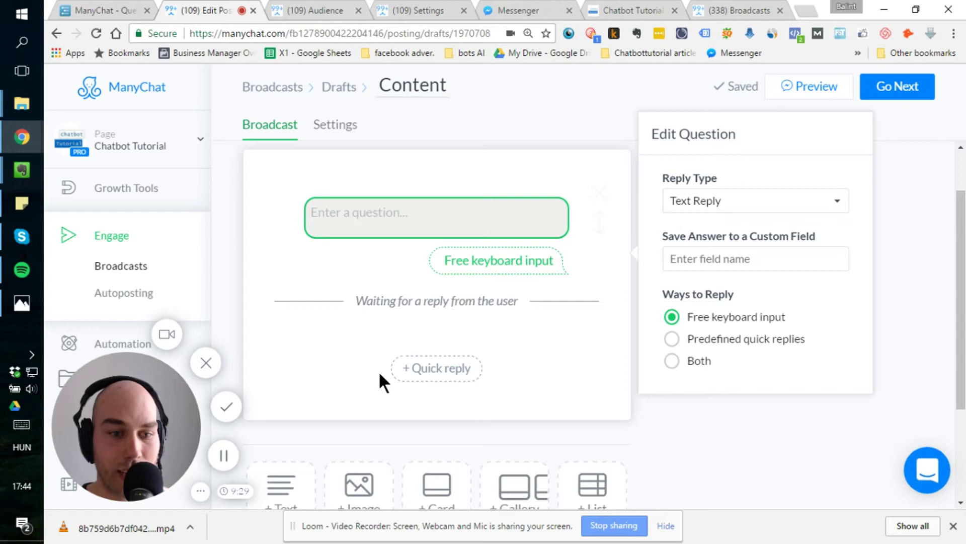
scroll(380, 375, "down", 5)
left_click(280, 355)
left_click(422, 227)
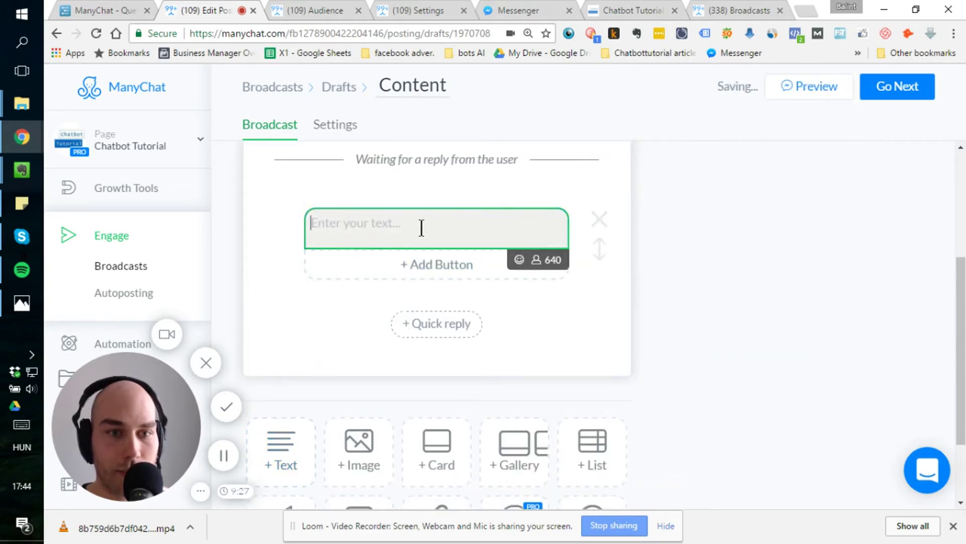
scroll(391, 269, "up", 2)
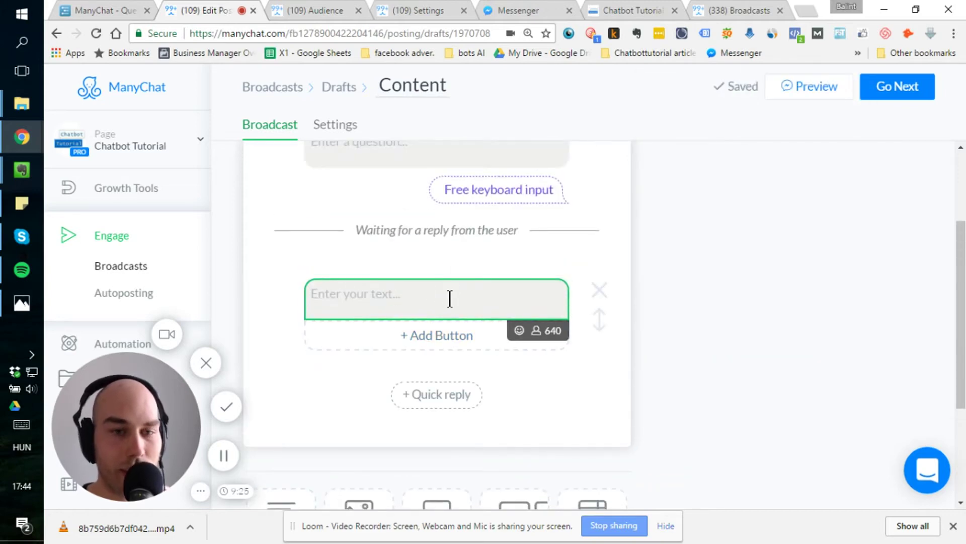
scroll(450, 299, "up", 3)
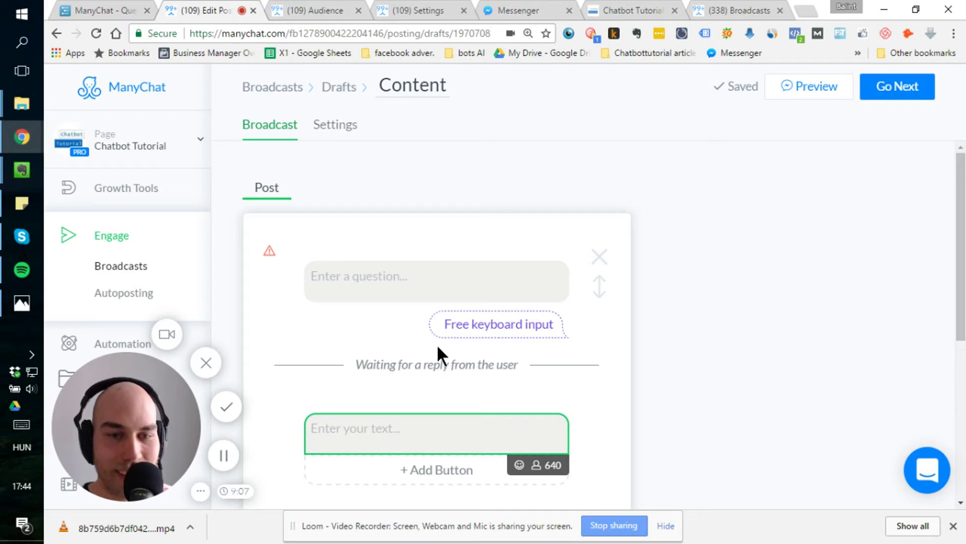
Write the question '{First Name}, what are you struggling with?' using the First Name variable.
left_click(471, 290)
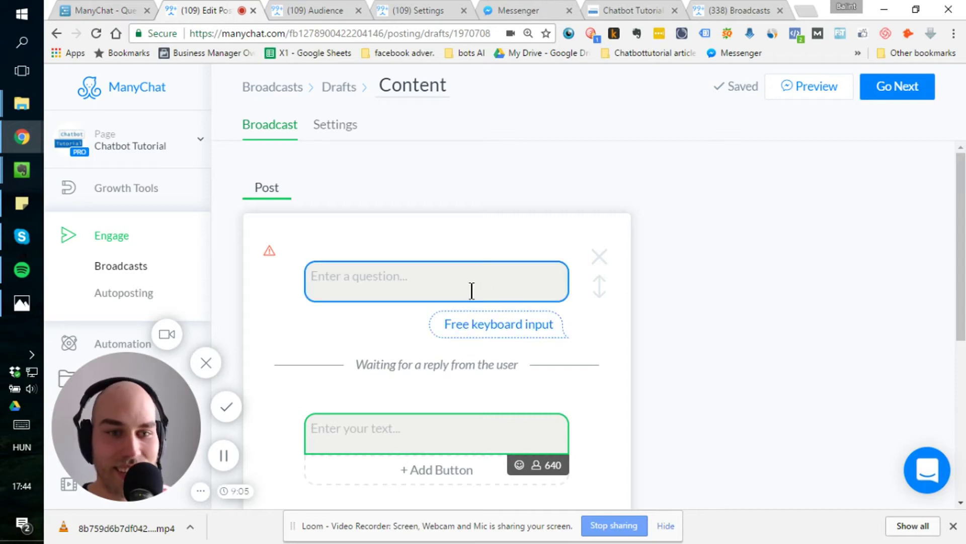
left_click(466, 281)
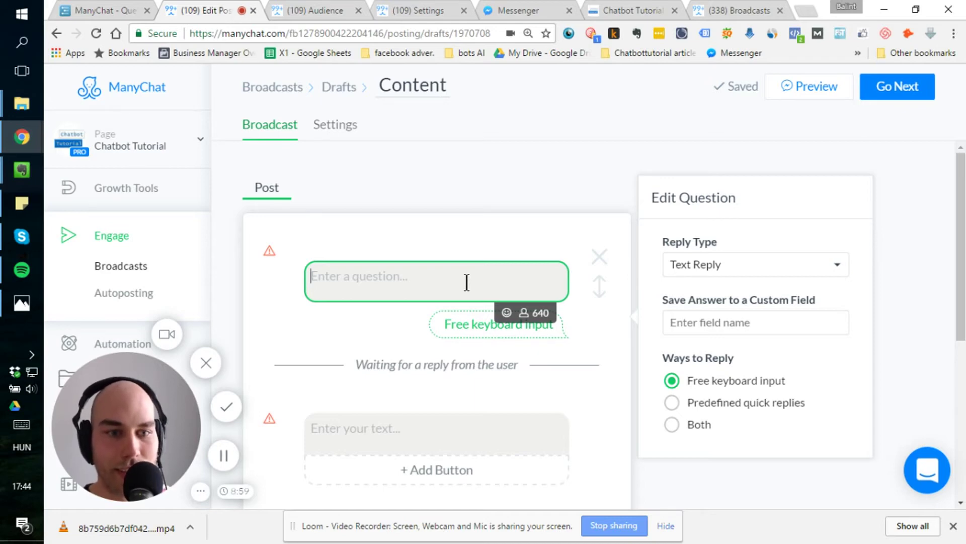
type("{{f")
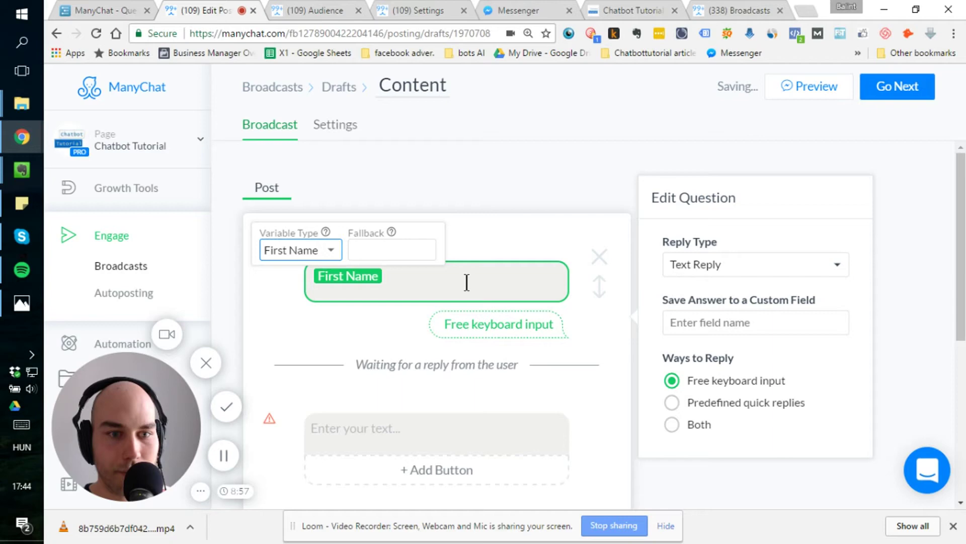
key("Tab")
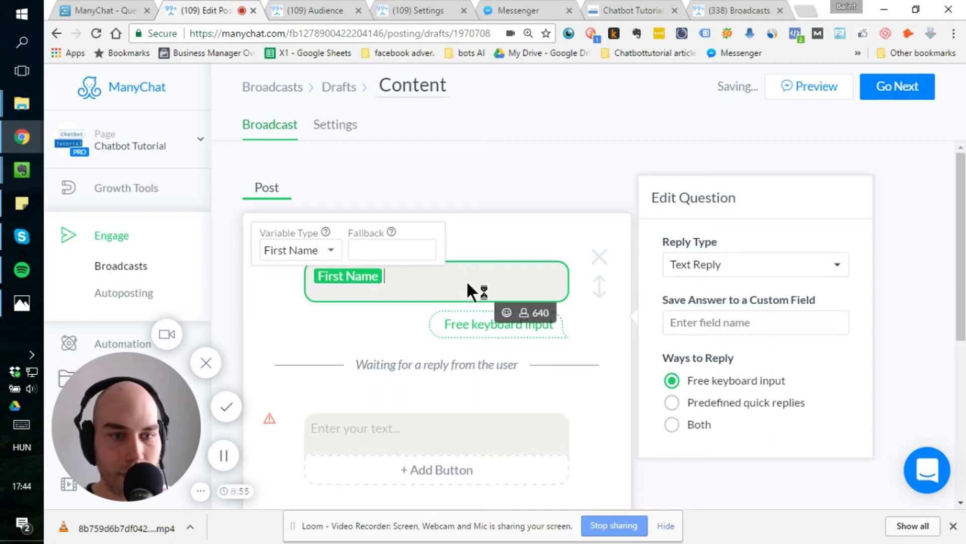
left_click(466, 283)
type(", what are yoou")
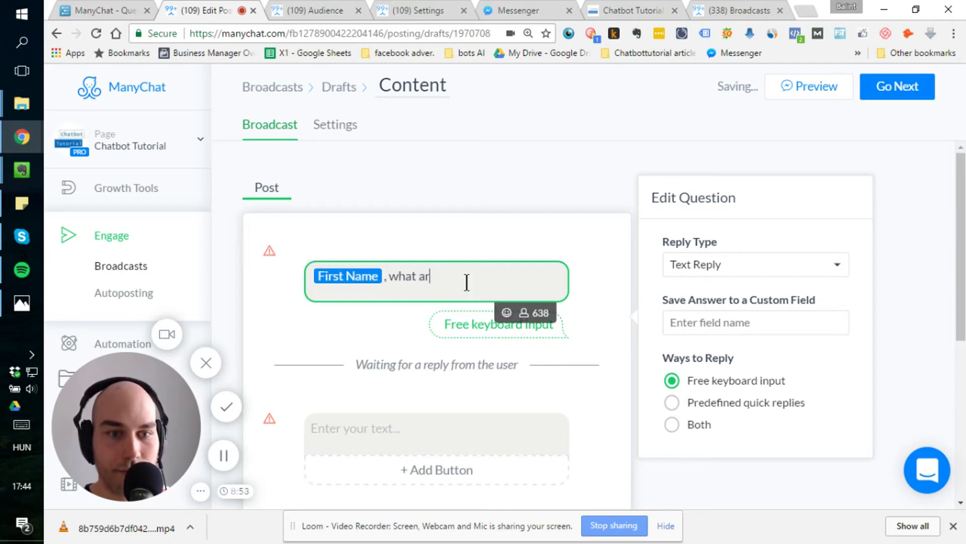
key("BackSpace")
key("BackSpace")
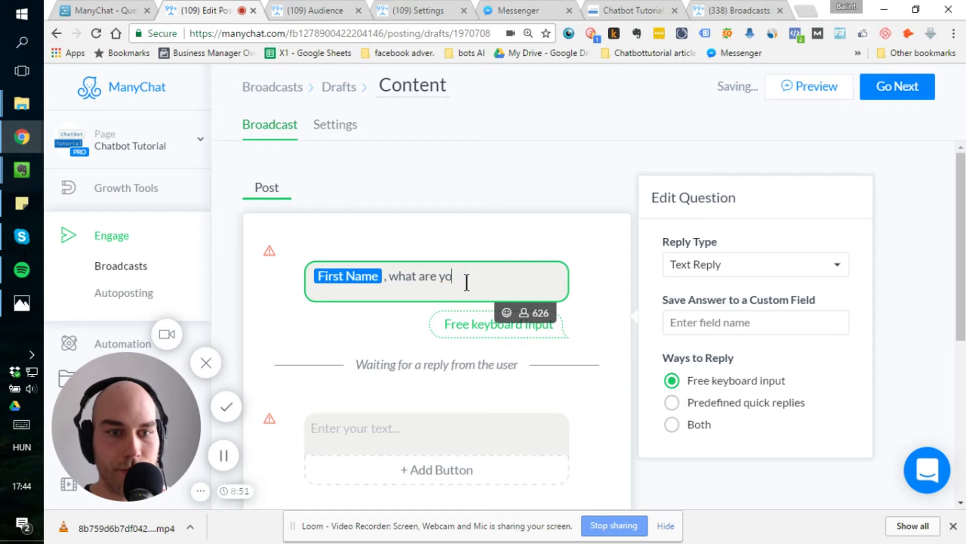
type("u struggling with?")
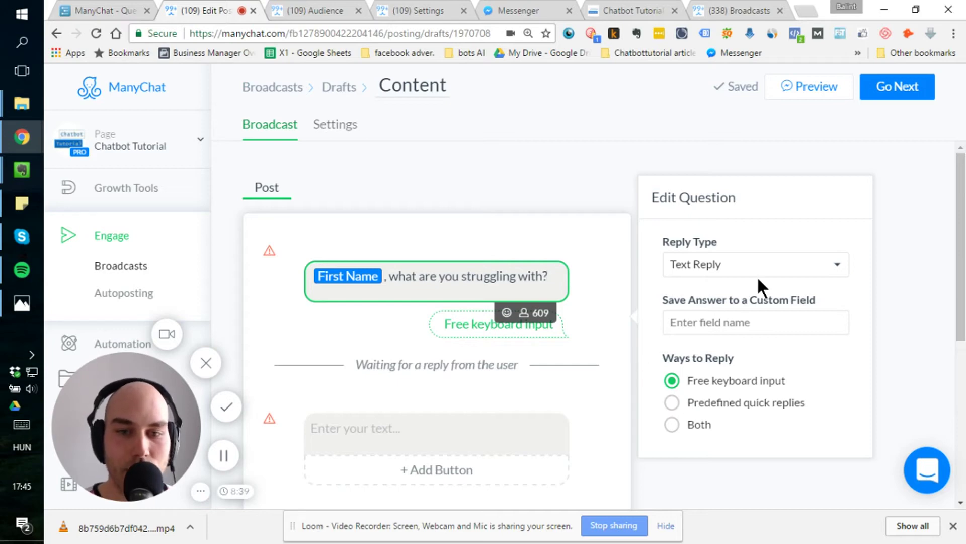
left_click(760, 256)
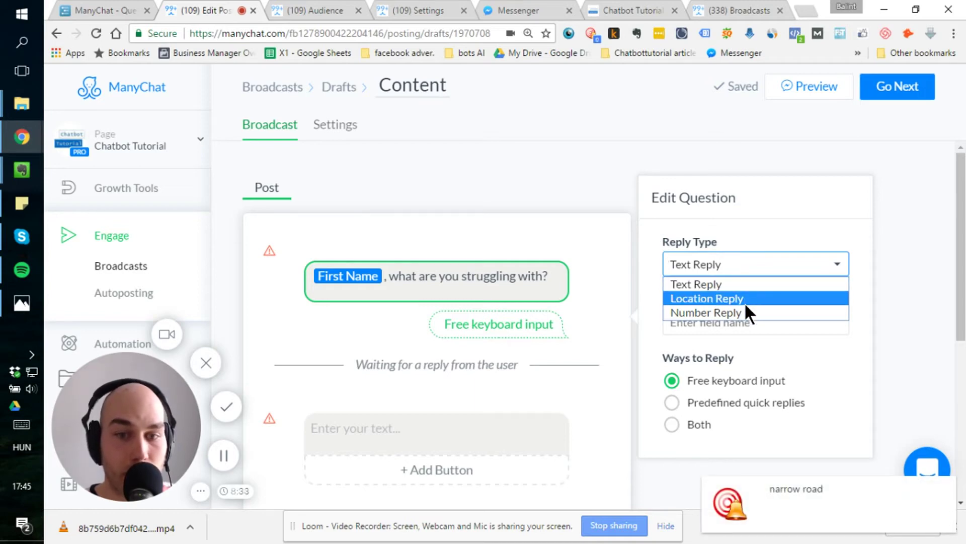
left_click(783, 352)
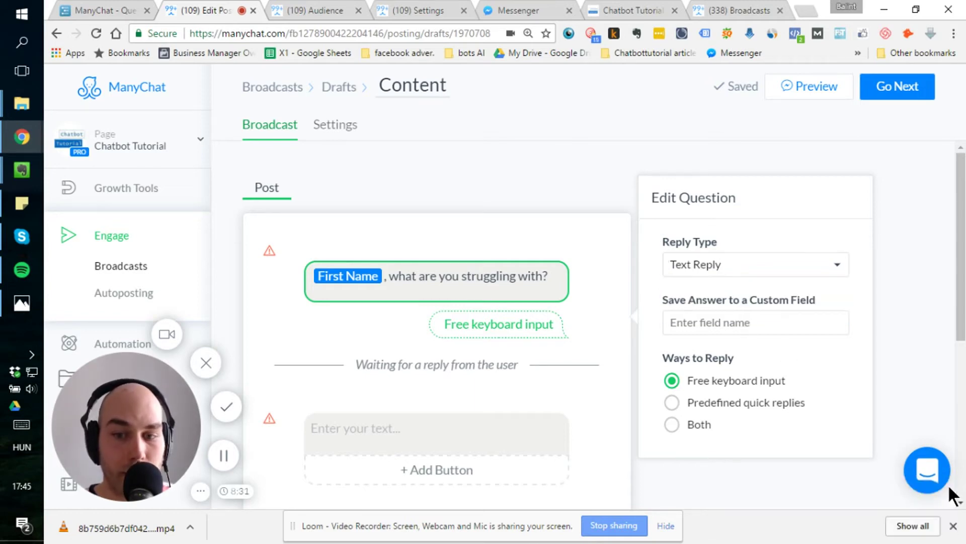
left_click(728, 264)
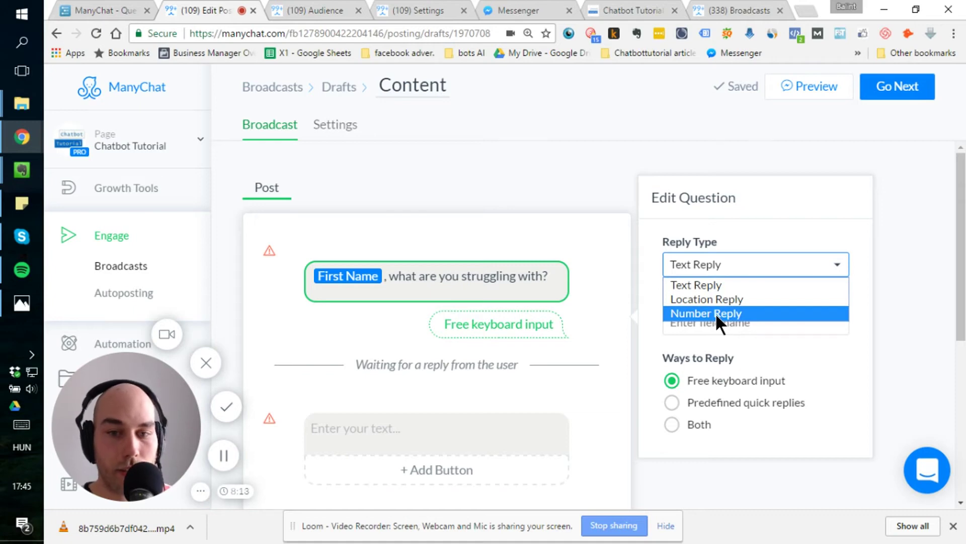
left_click(715, 285)
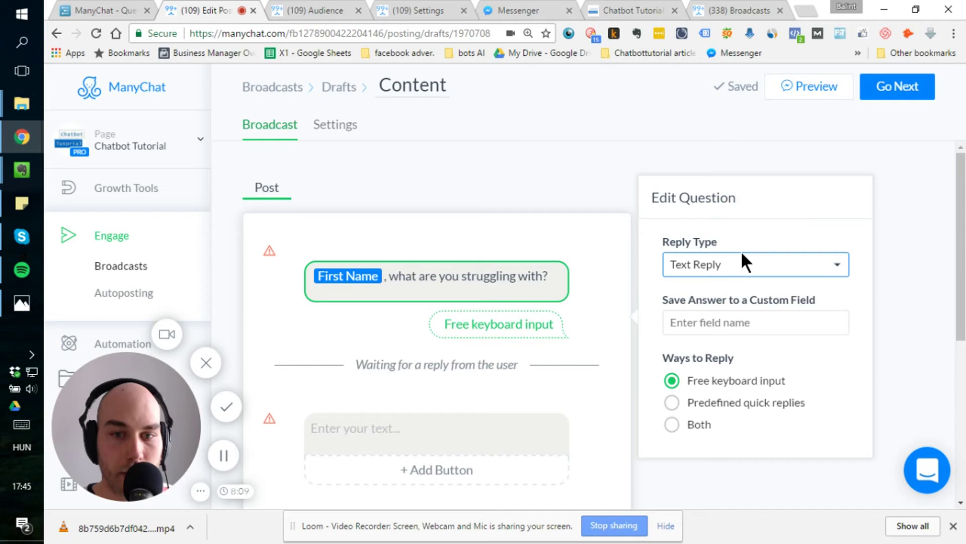
Choose to save the answer to a new custom field and start typing its name.
left_click(714, 319)
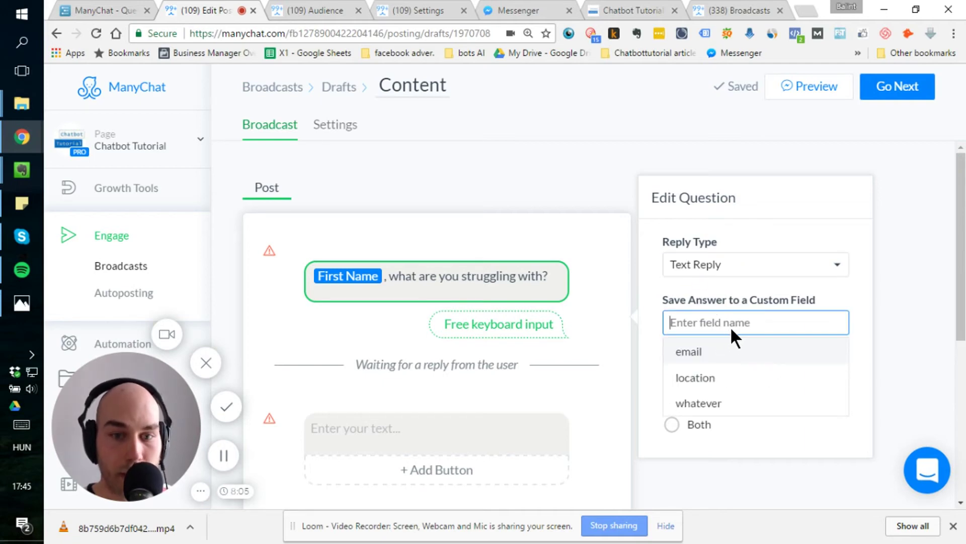
type("struggle")
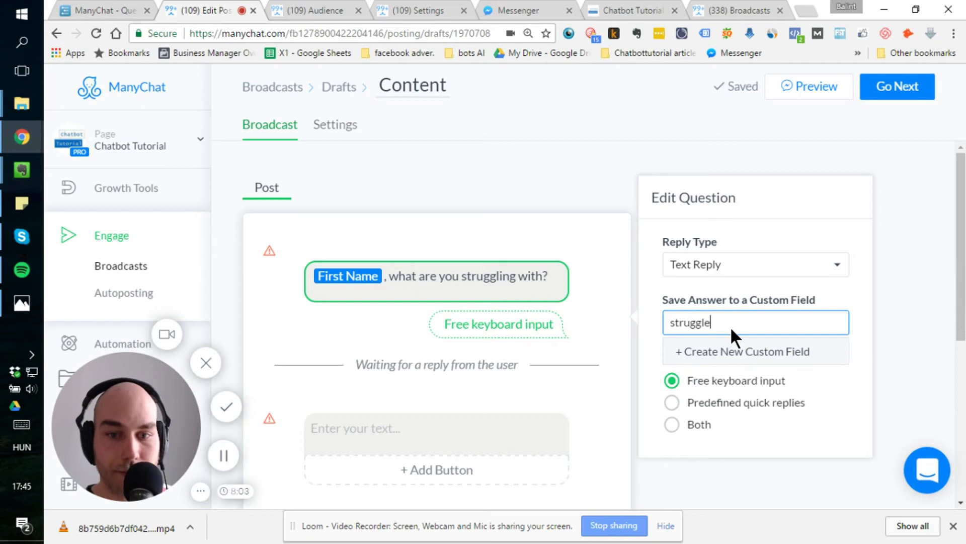
left_click(727, 352)
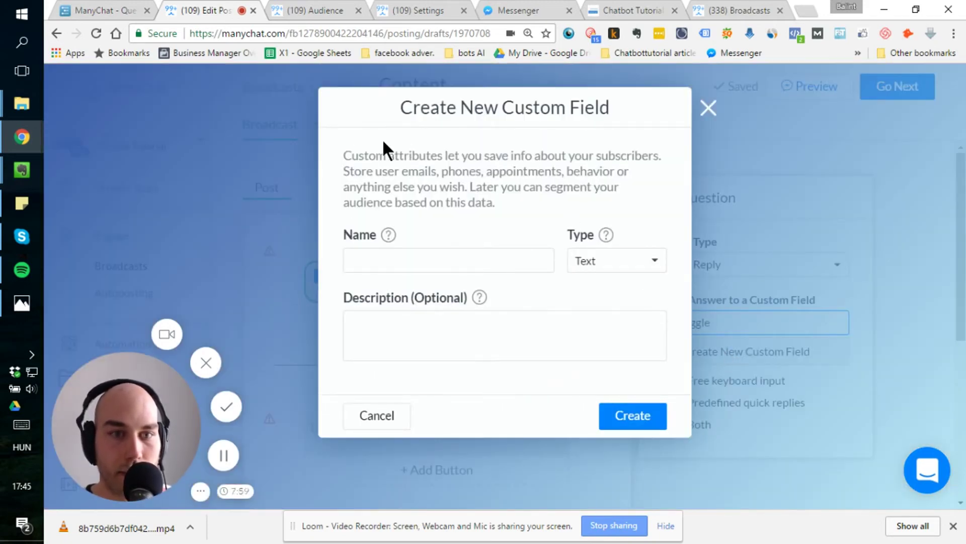
left_click(482, 263)
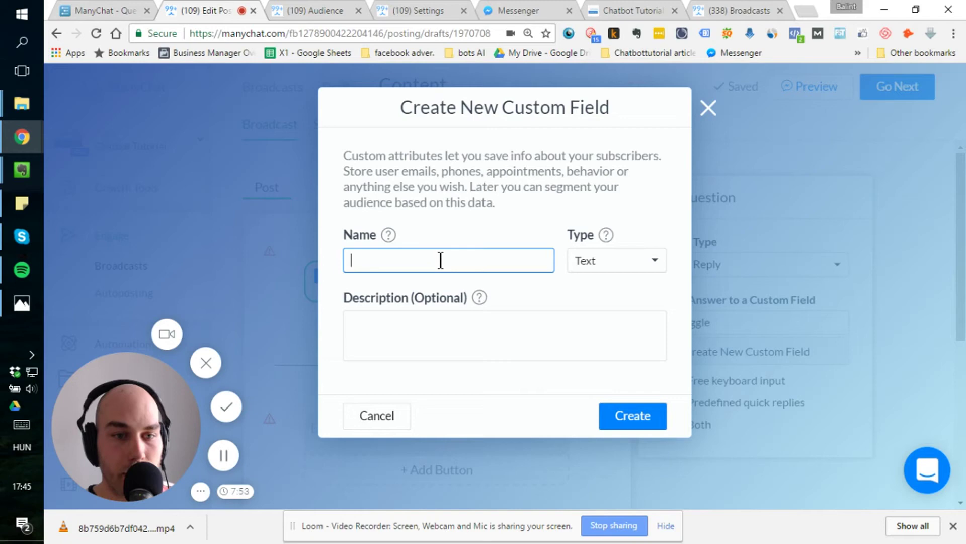
type("St")
key("Down")
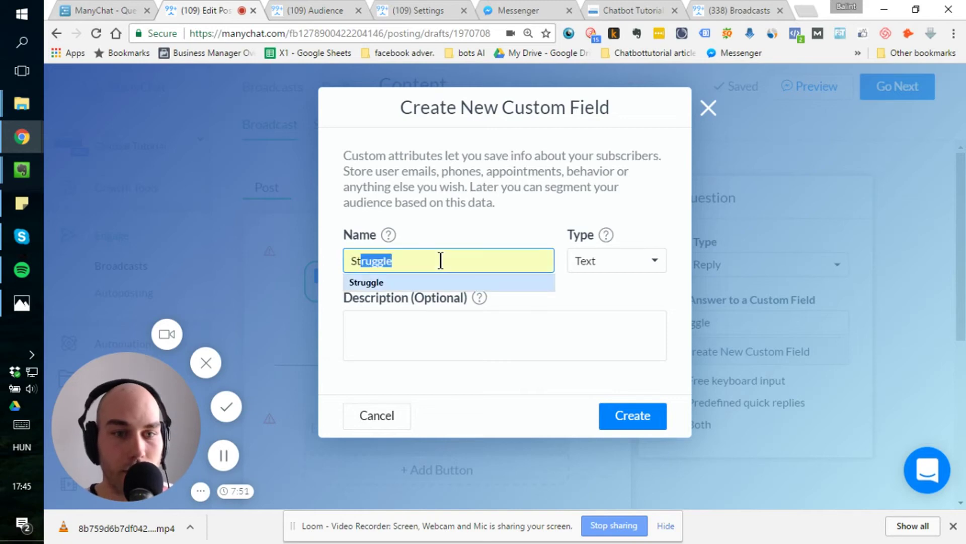
left_click(446, 218)
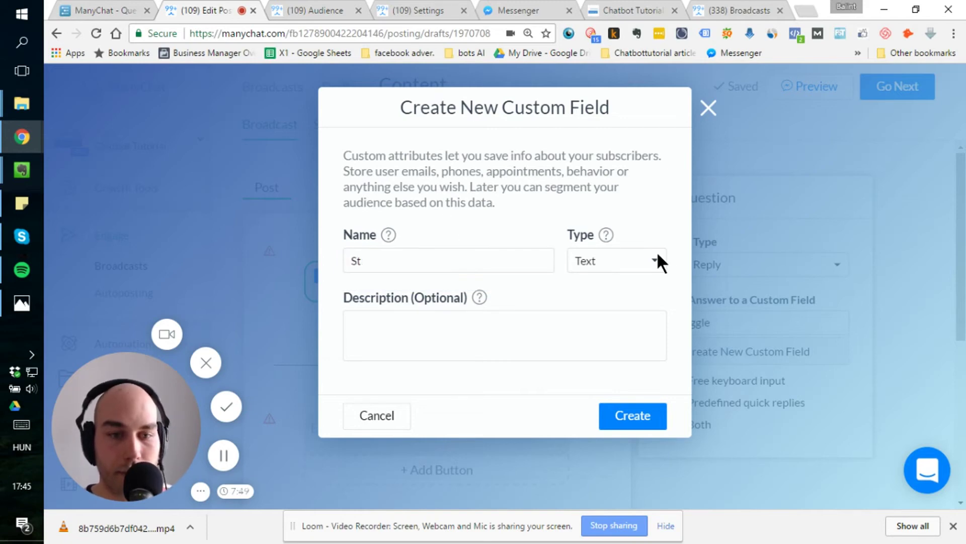
left_click(479, 261)
Complete the custom field name 'Struggle' and keep Text as its type.
type("r")
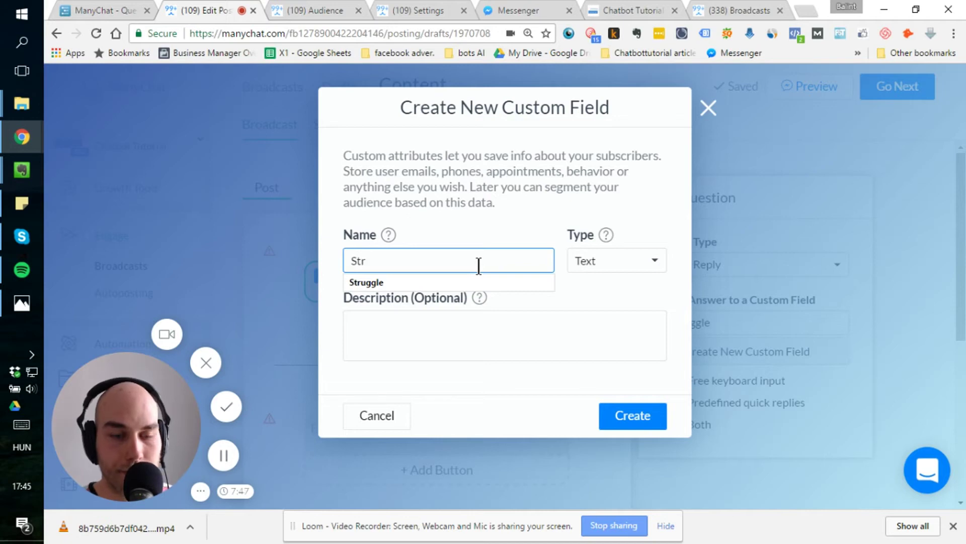
key("Down")
left_click(613, 259)
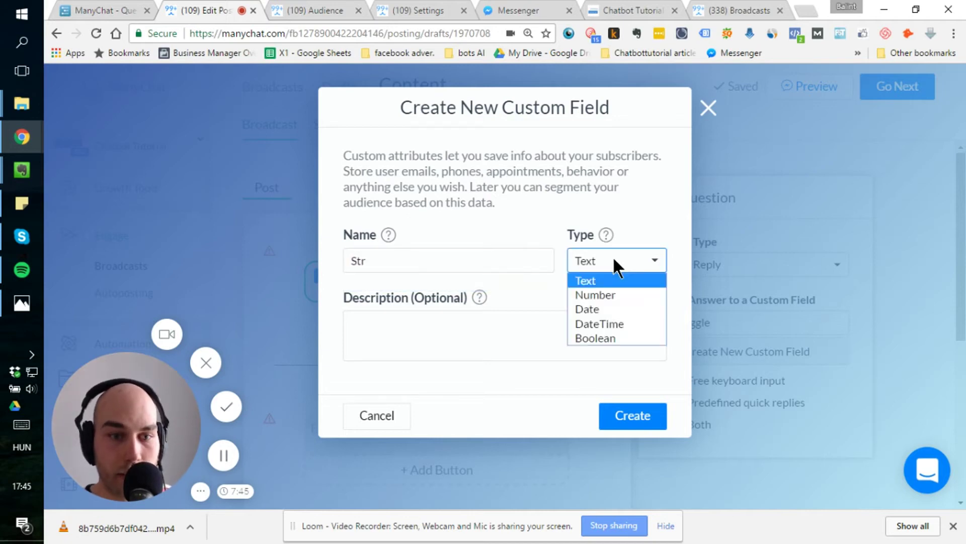
left_click(520, 273)
type("uggler")
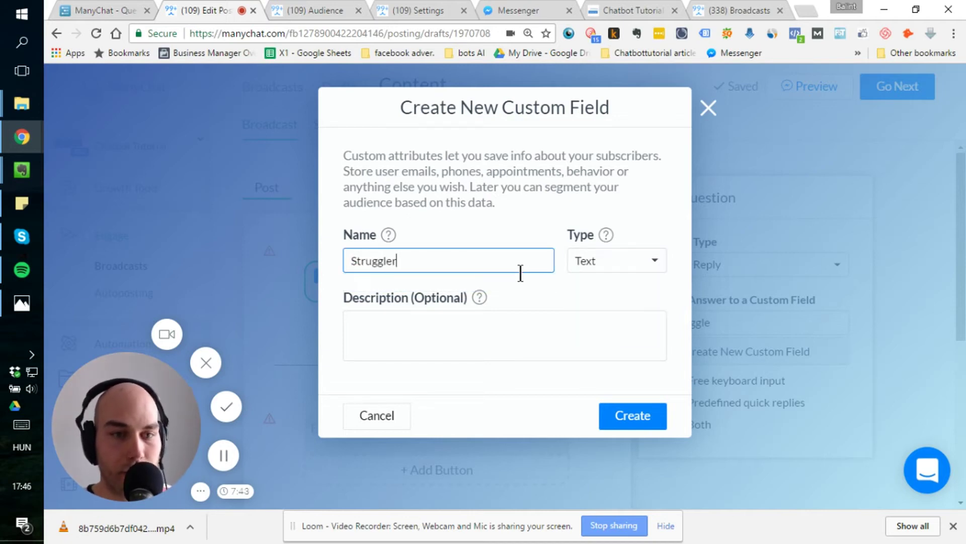
key("BackSpace")
left_click(508, 278)
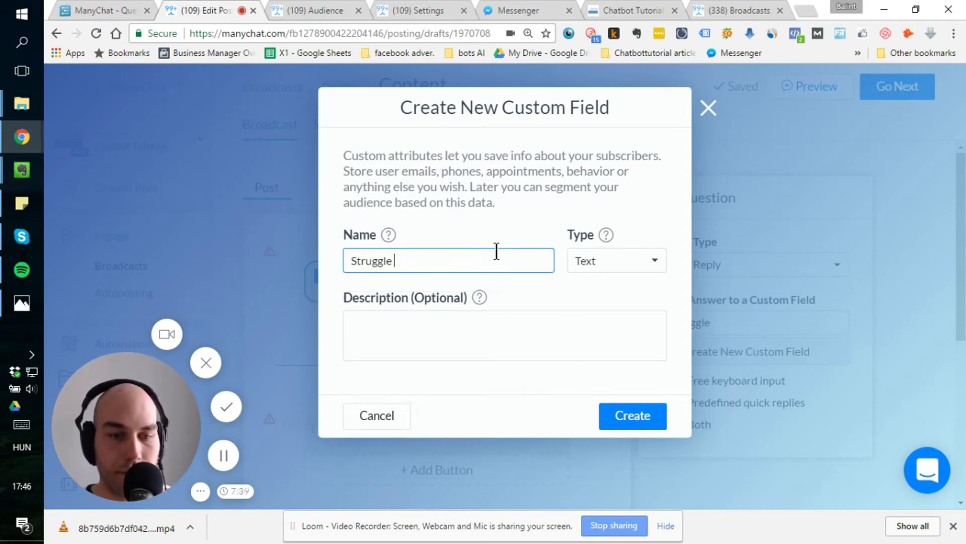
left_click(499, 234)
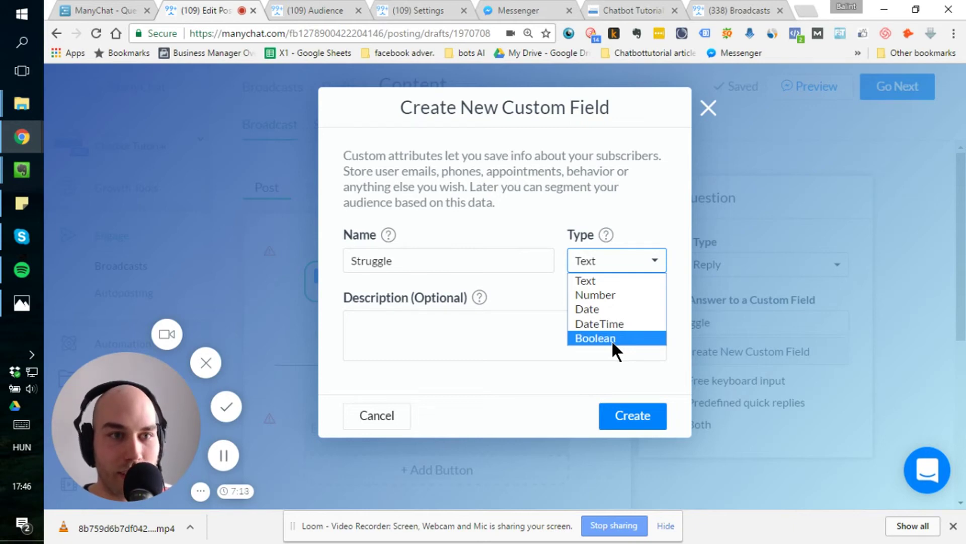
left_click(537, 292)
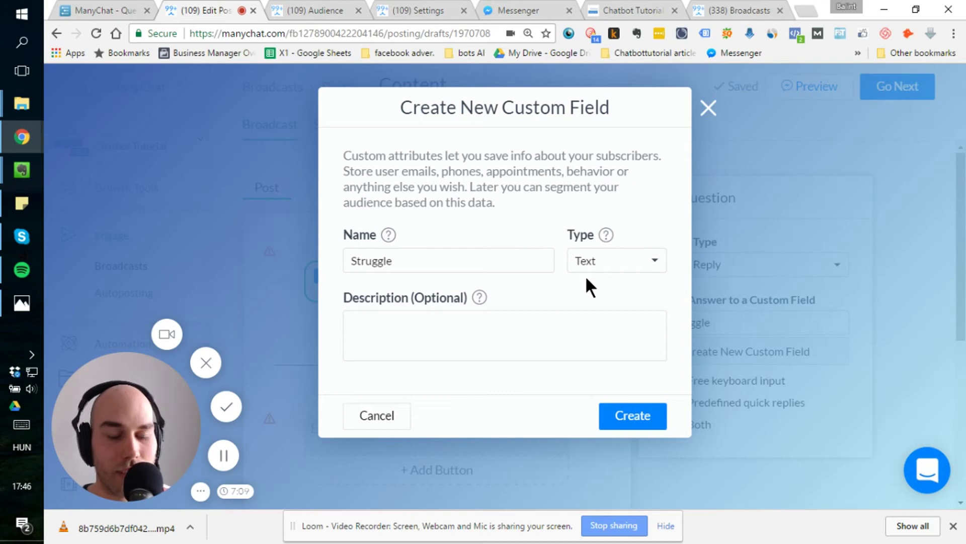
Enter 'Struggle in business ( answer to the broadcast)' in the field's Description box.
left_click(456, 334)
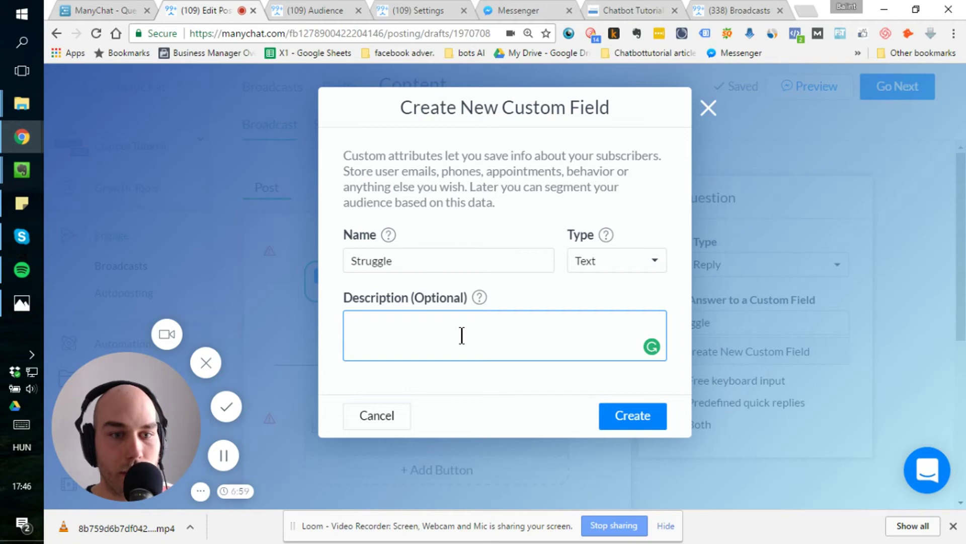
type("Struggl")
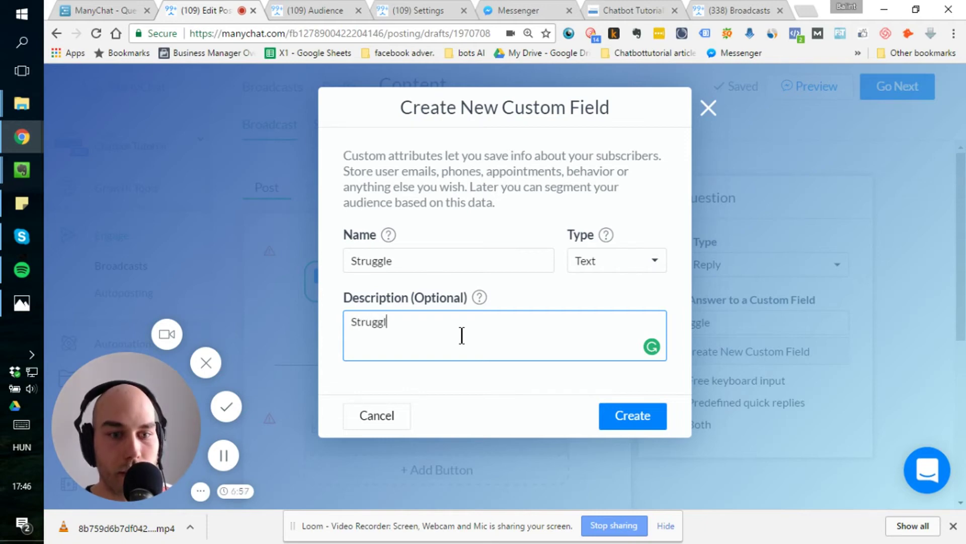
type("e in busi")
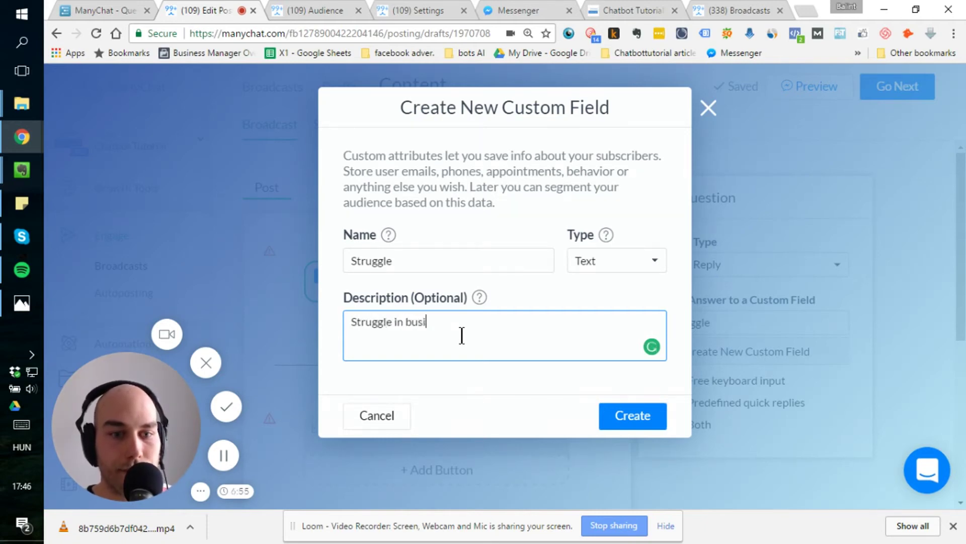
type("ness an")
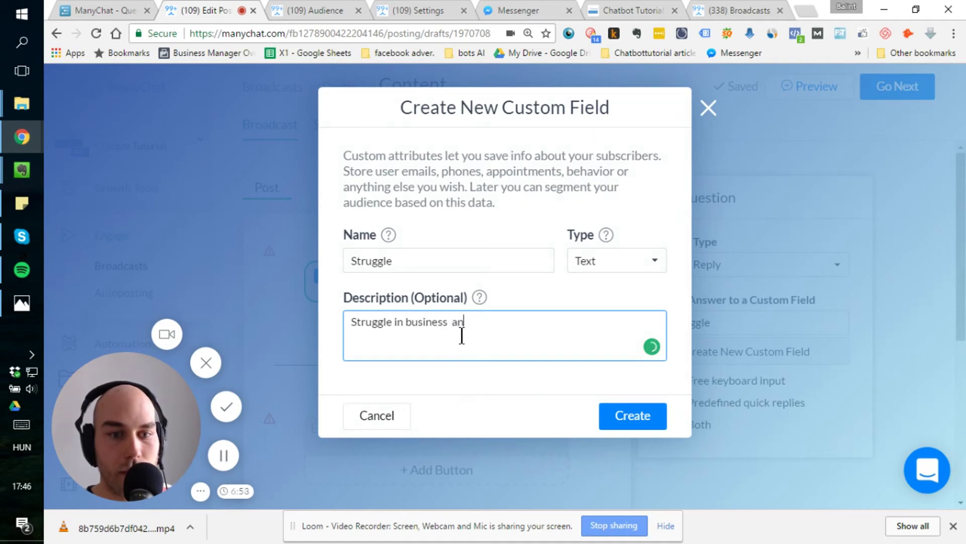
key("BackSpace")
key("BackSpace")
type("( answer")
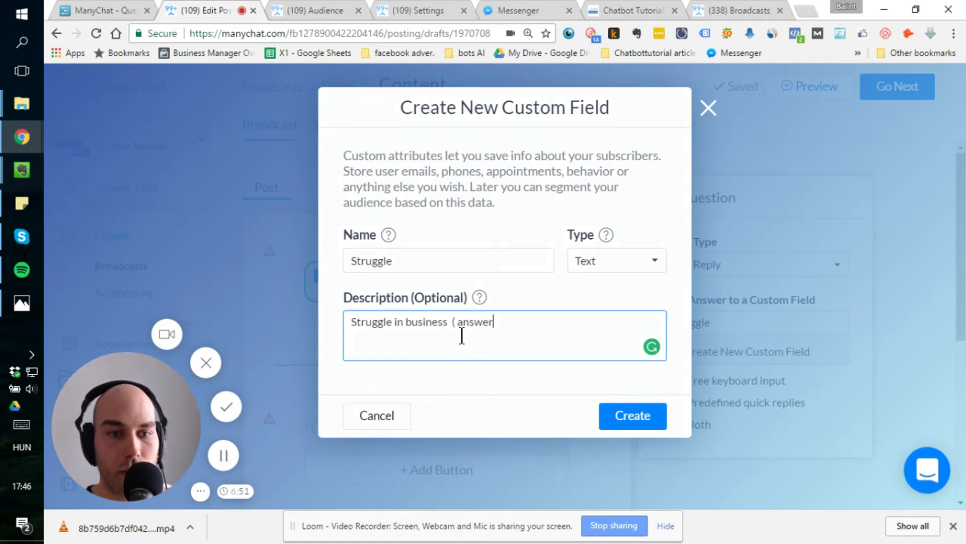
type(" to the borad")
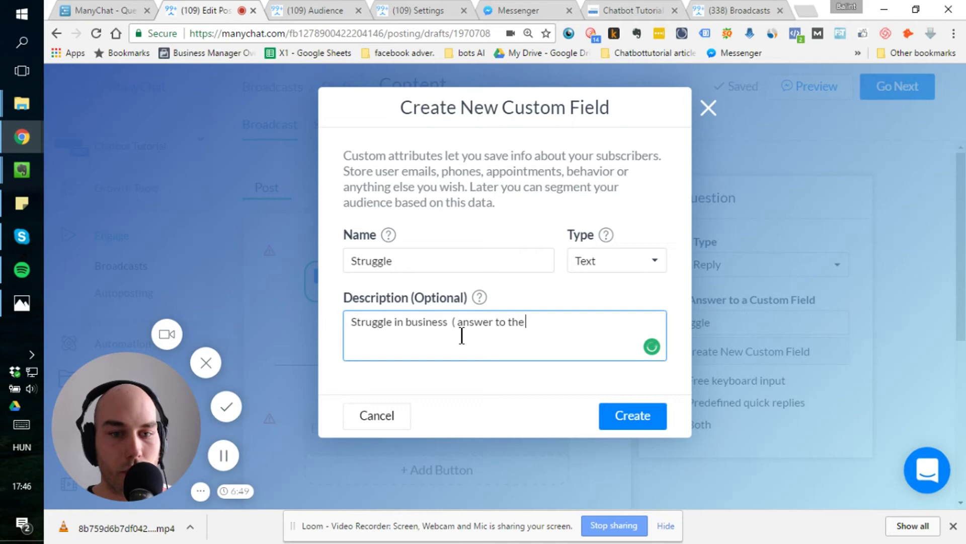
key("BackSpace")
key("BackSpace")
key("BackSpace")
key("BackSpace")
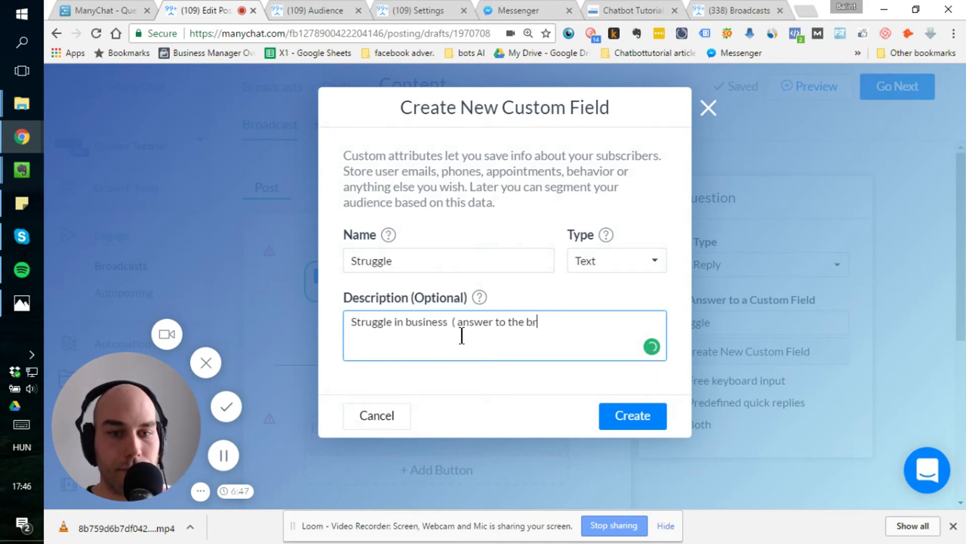
type("roadcast)")
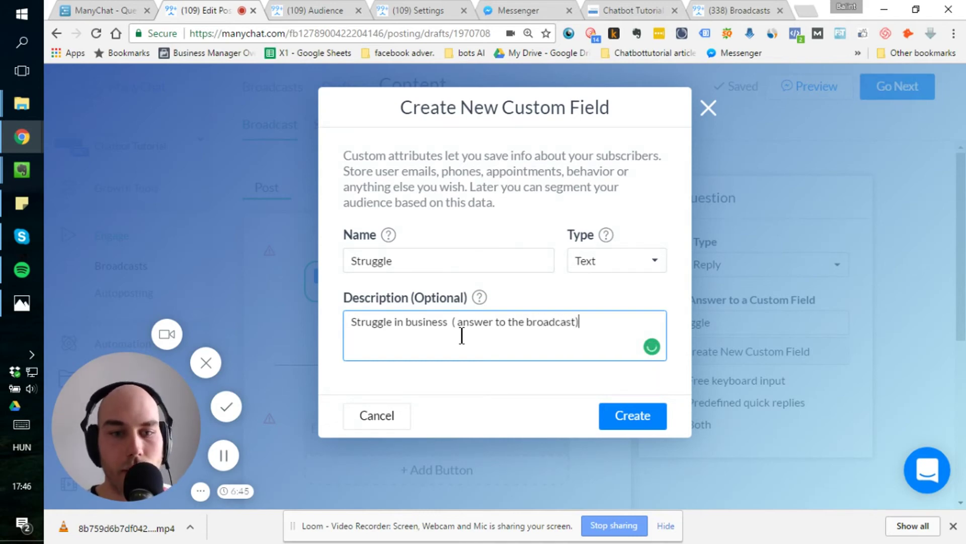
Create the Struggle field and switch Ways to Reply to predefined quick replies.
left_click(639, 422)
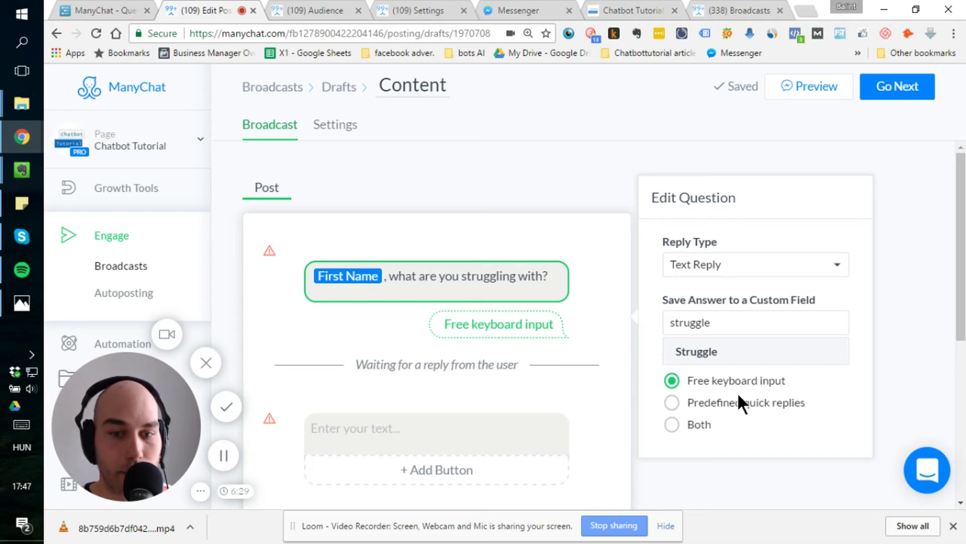
left_click(672, 404)
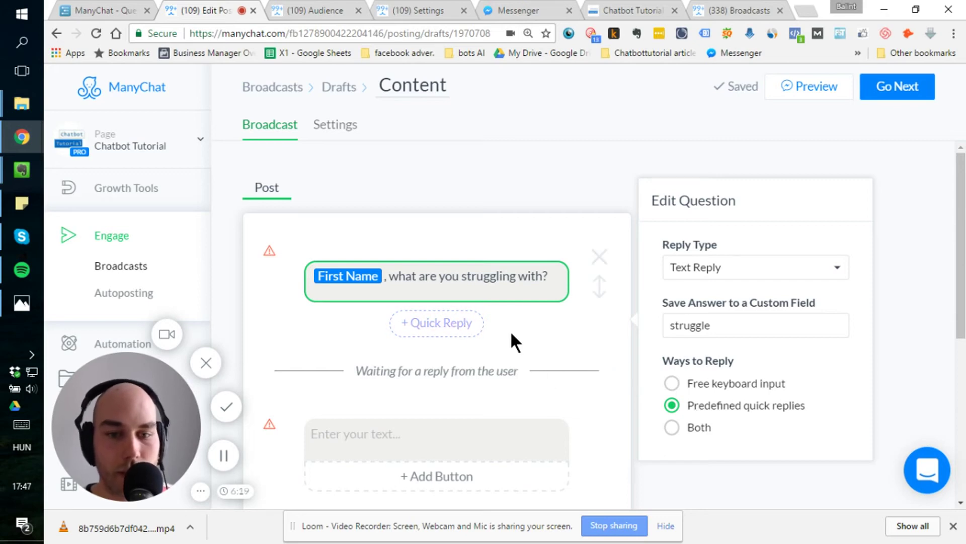
Accept both quick replies and typed input, and add a 'converting leads' quick reply.
left_click(672, 427)
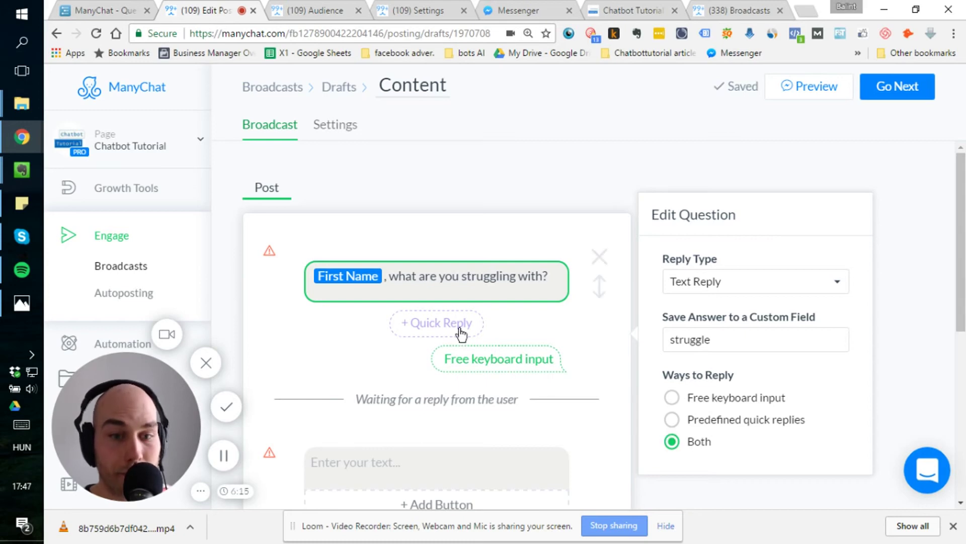
left_click(422, 324)
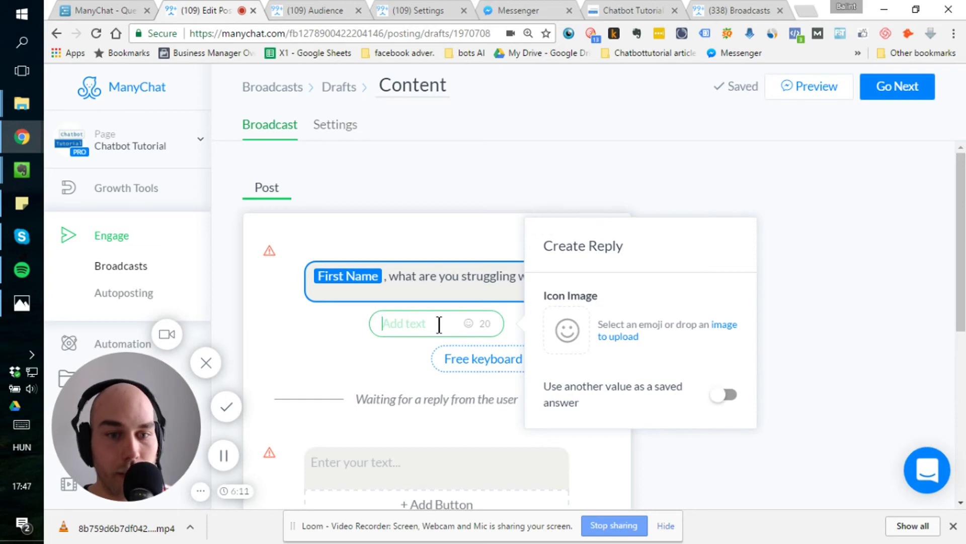
type("c")
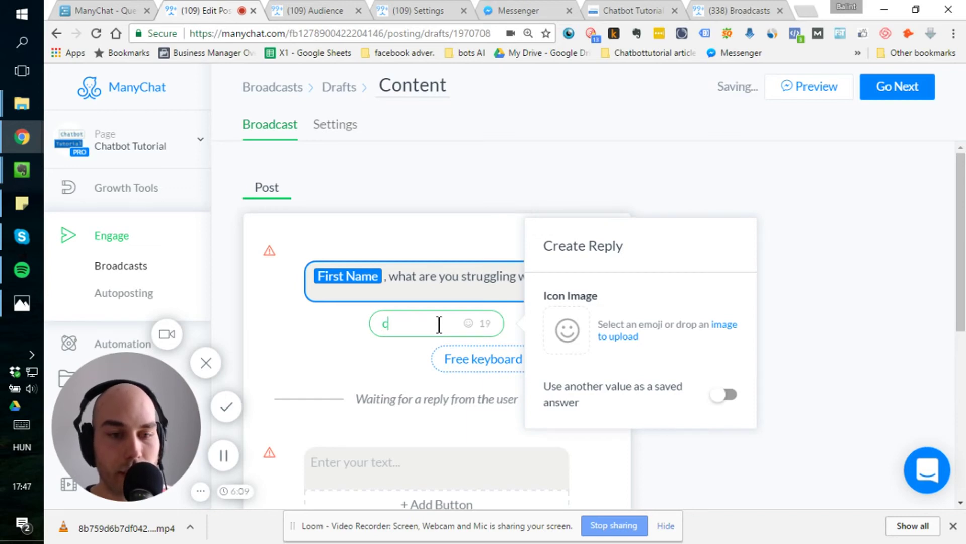
type("onverting leads")
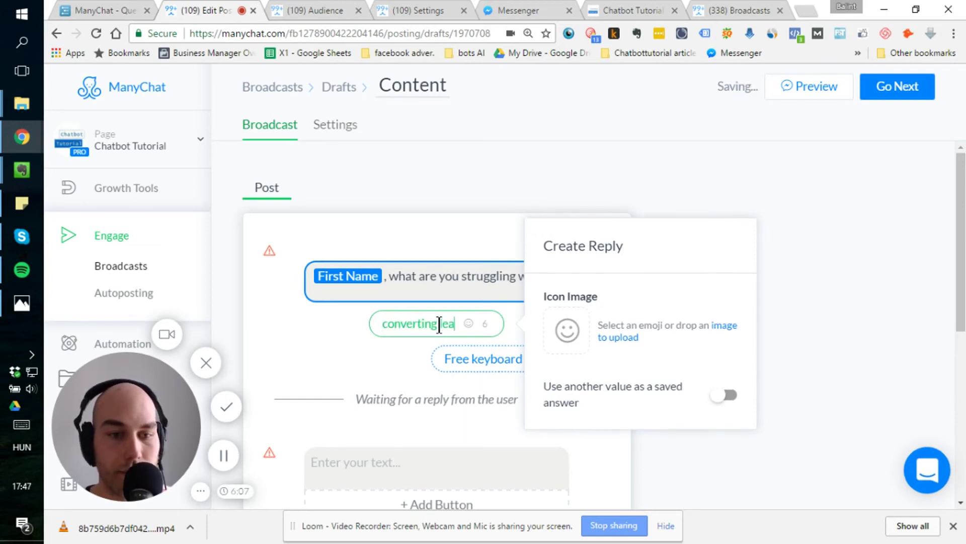
left_click(726, 395)
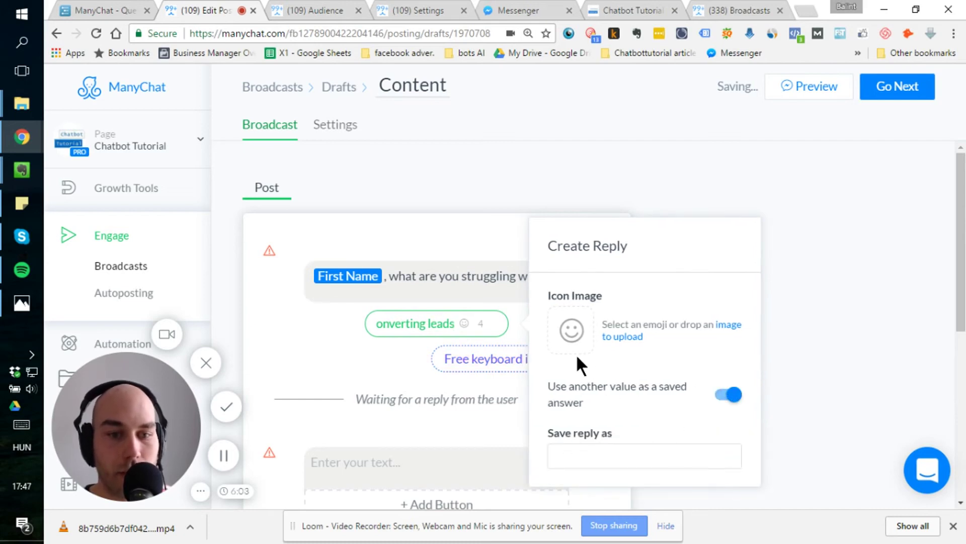
left_click(621, 458)
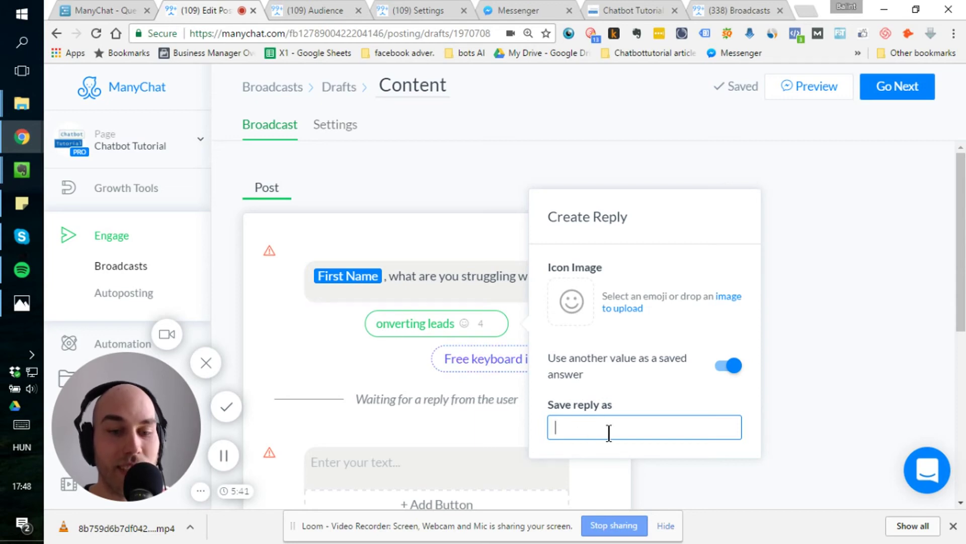
left_click(720, 368)
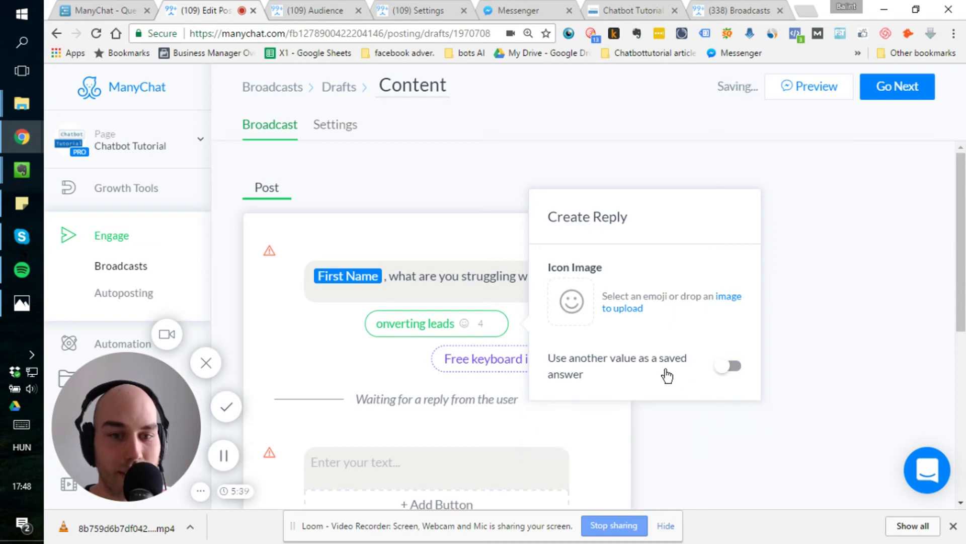
left_click(391, 351)
Fix the typo in 'converting leads' and add a second quick reply, 'getting leads'.
left_click(494, 324)
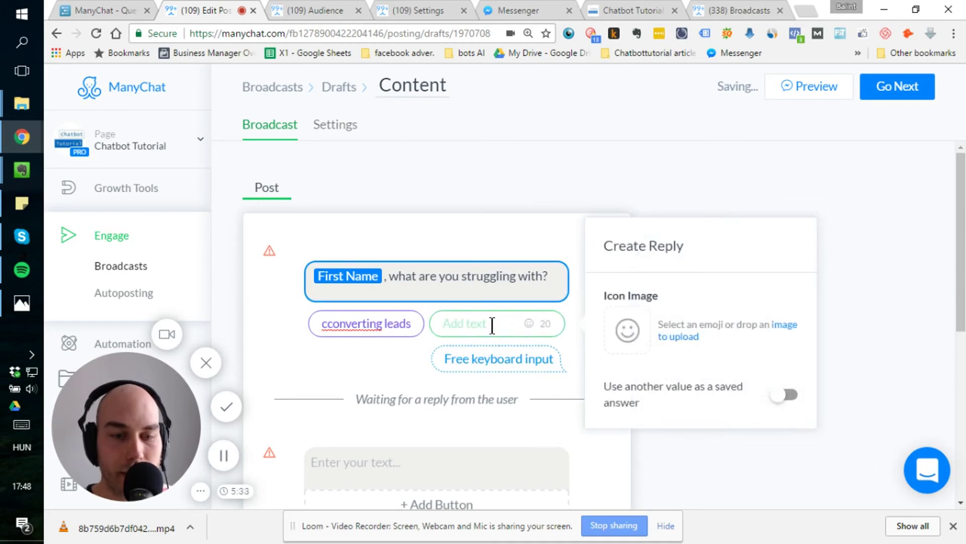
left_click(332, 323)
key("Delete")
key("Delete")
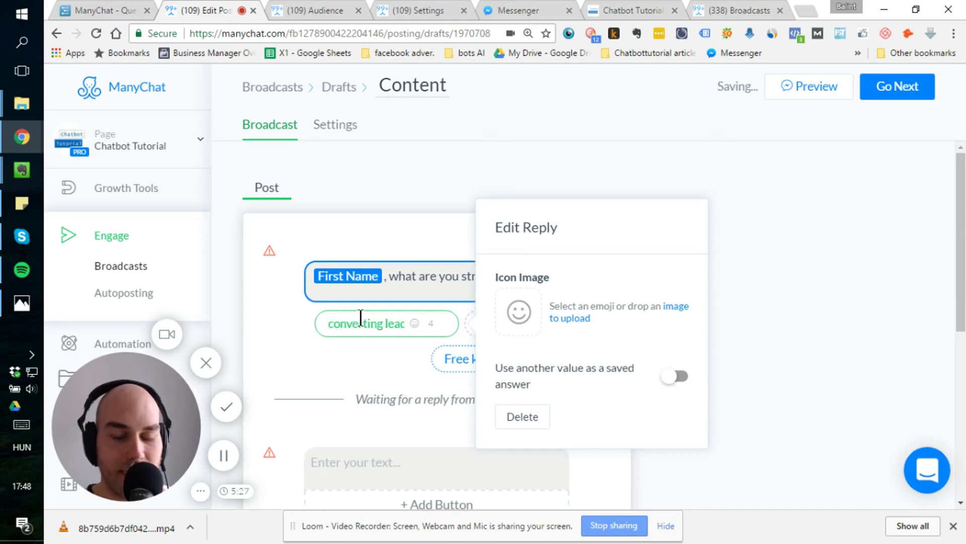
left_click(371, 353)
left_click(476, 327)
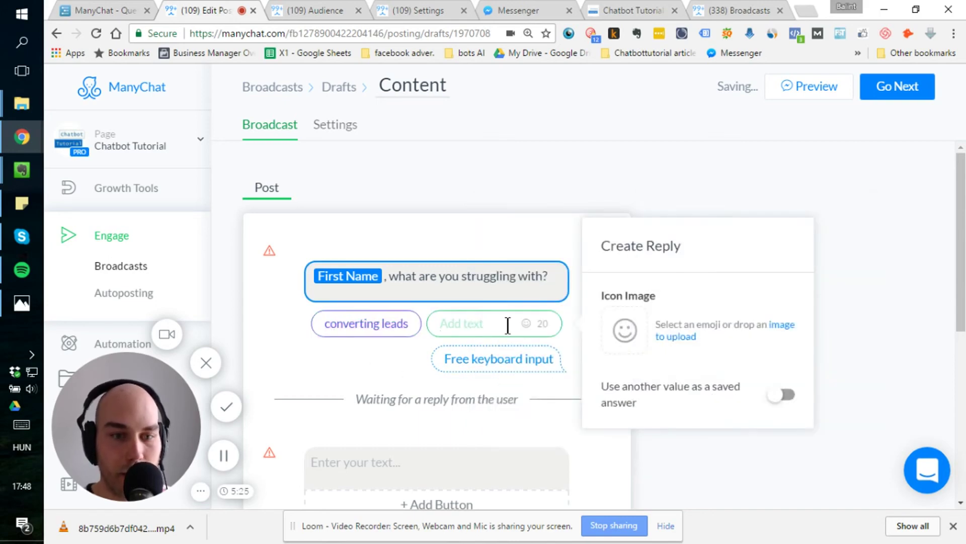
type("getting ")
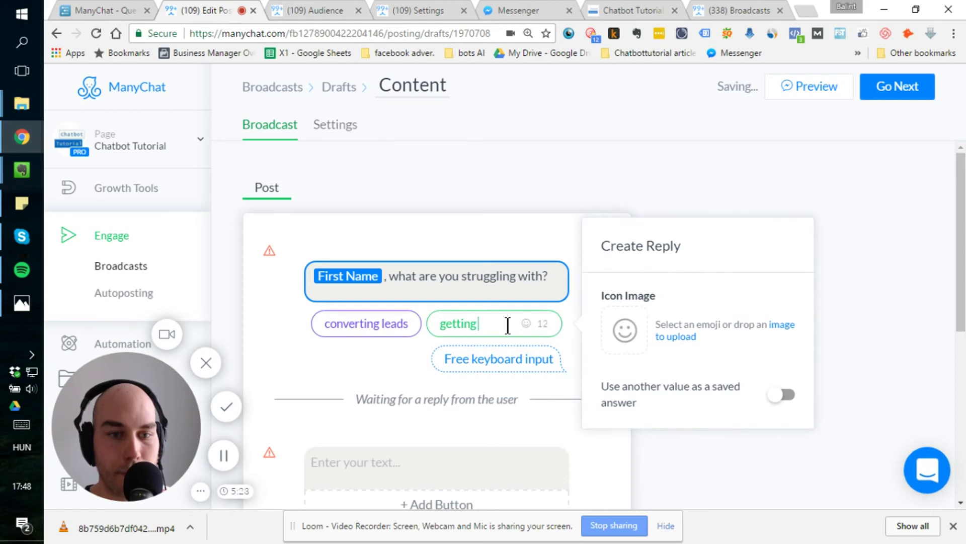
type("leads")
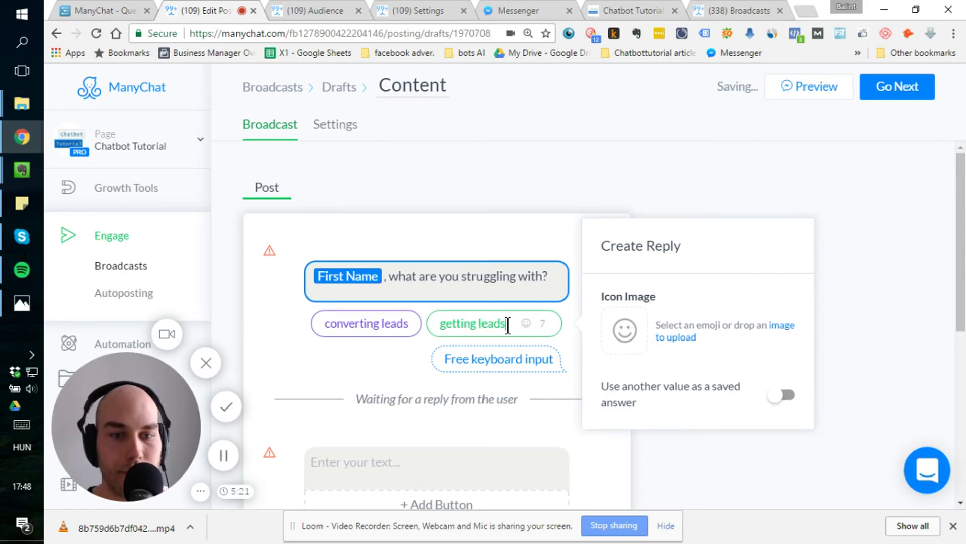
left_click(402, 375)
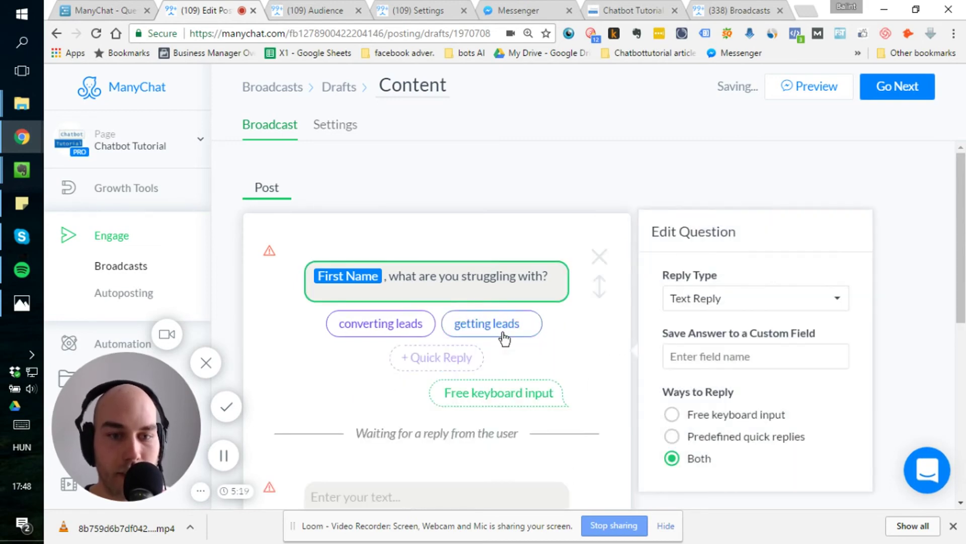
Write 'I see. We'd love help you with {Struggle}.' (fallback 'that') and 'Click on below for more information.'.
scroll(400, 396, "down", 2)
left_click(399, 356)
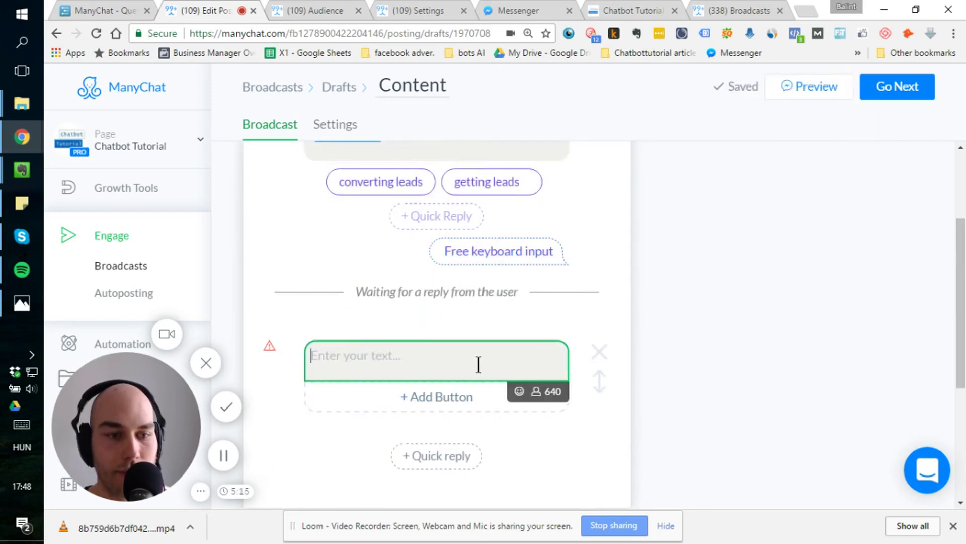
type("I see. ")
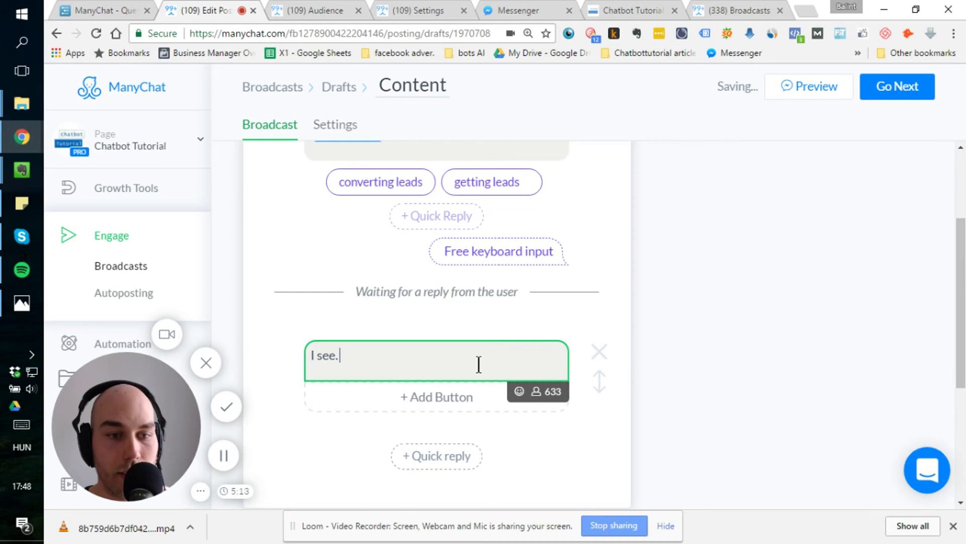
type("We'")
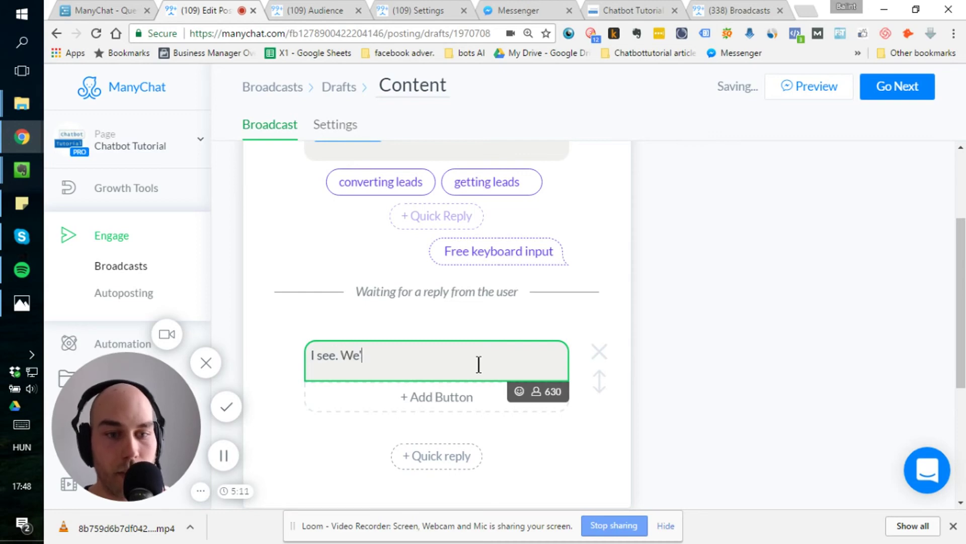
type("d love he")
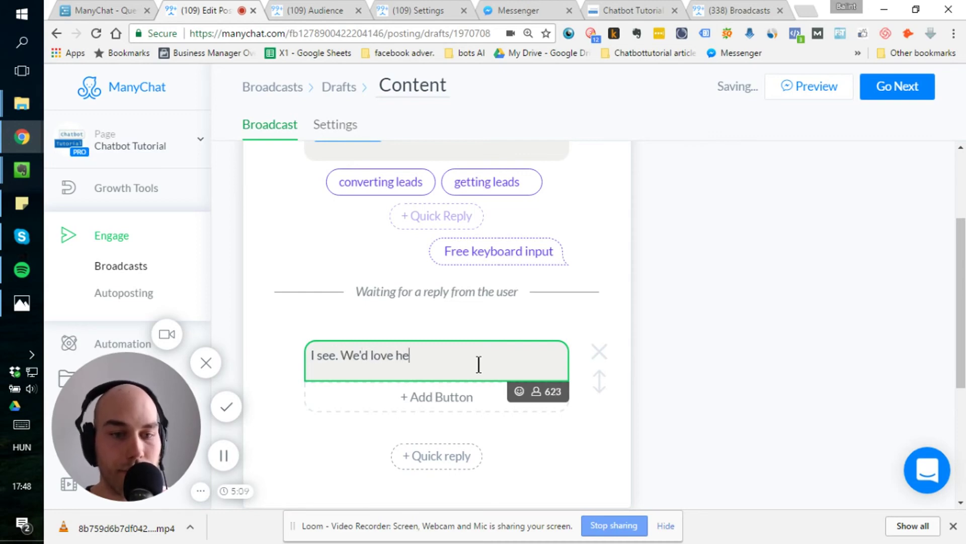
type("lp you w")
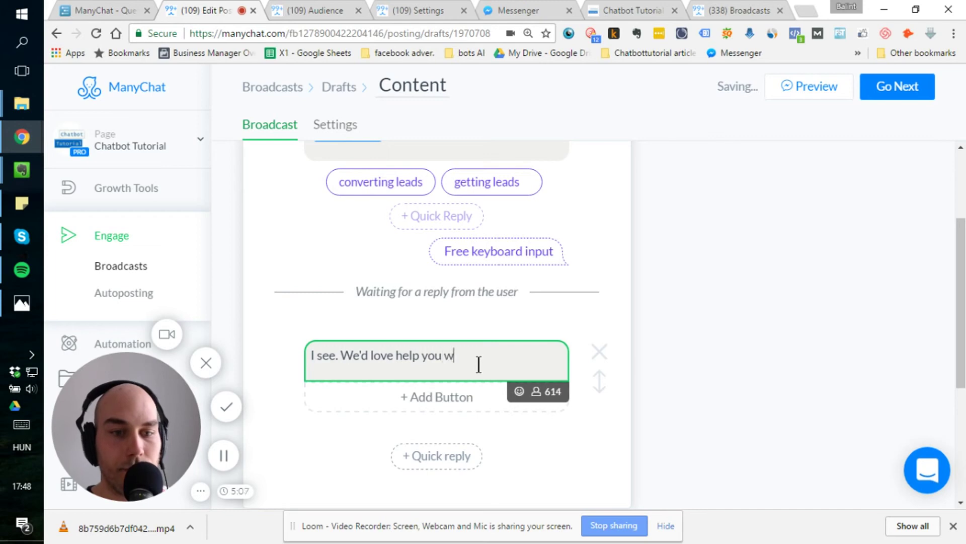
type("ith {{")
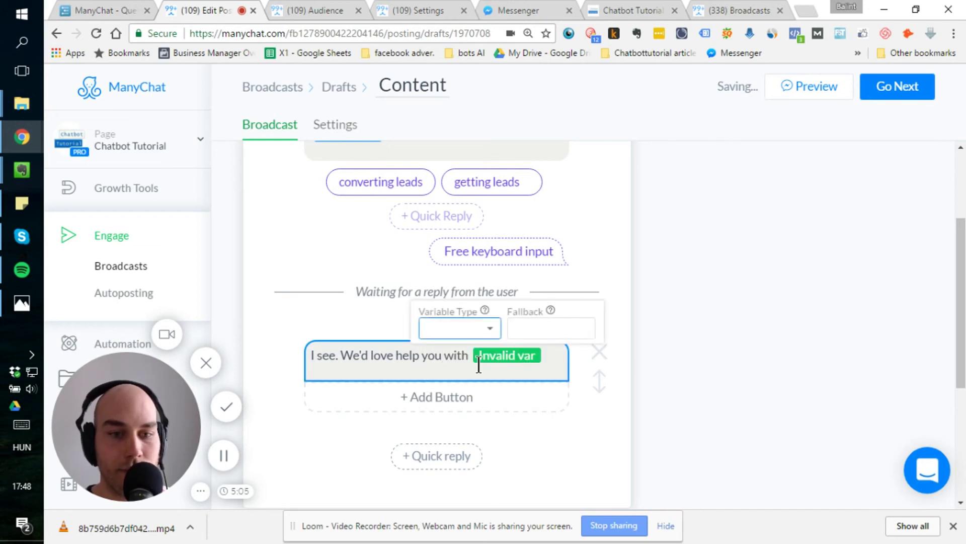
left_click(486, 332)
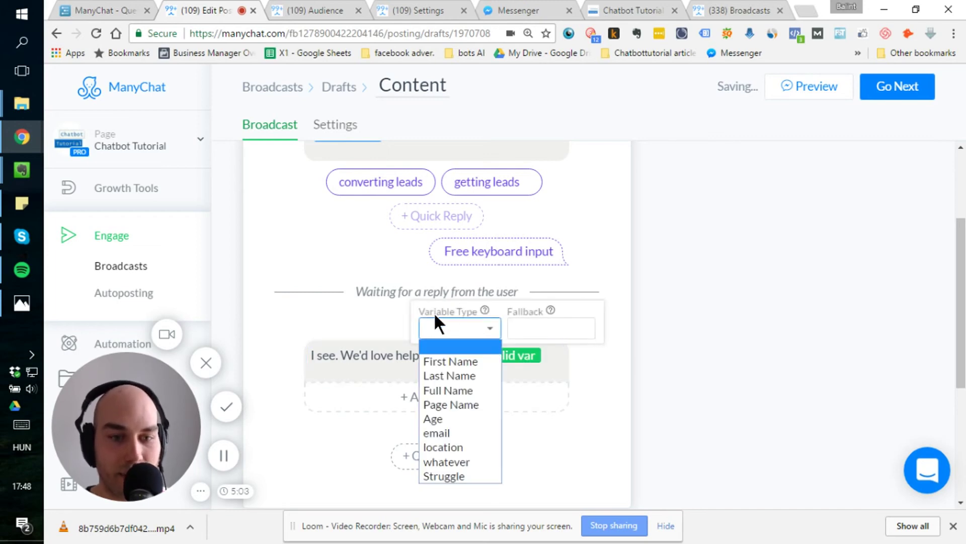
left_click(461, 476)
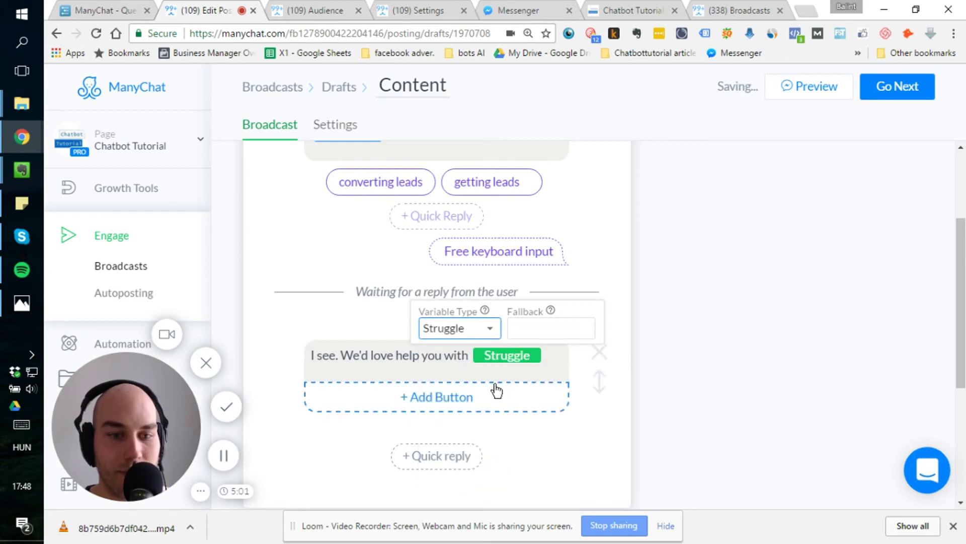
left_click(536, 330)
type("that")
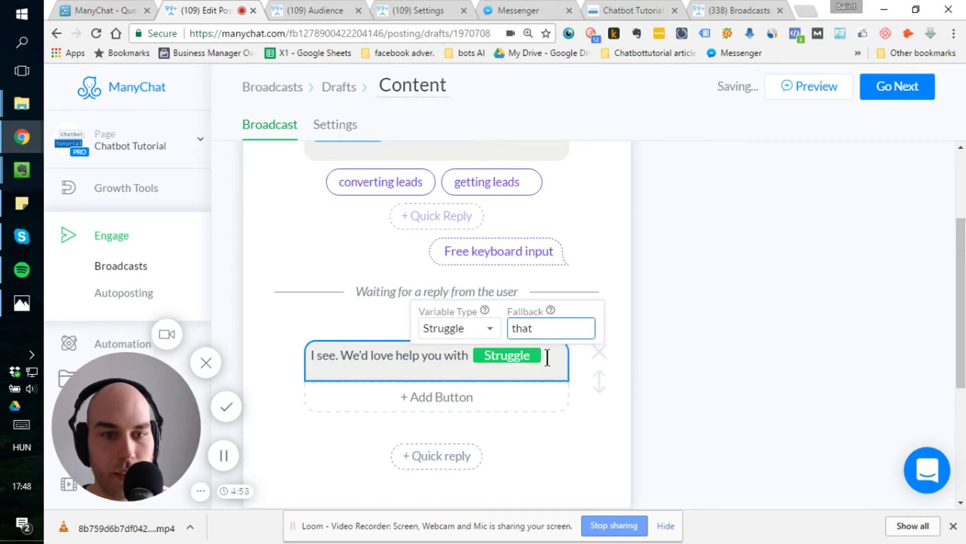
left_click(548, 357)
type(".")
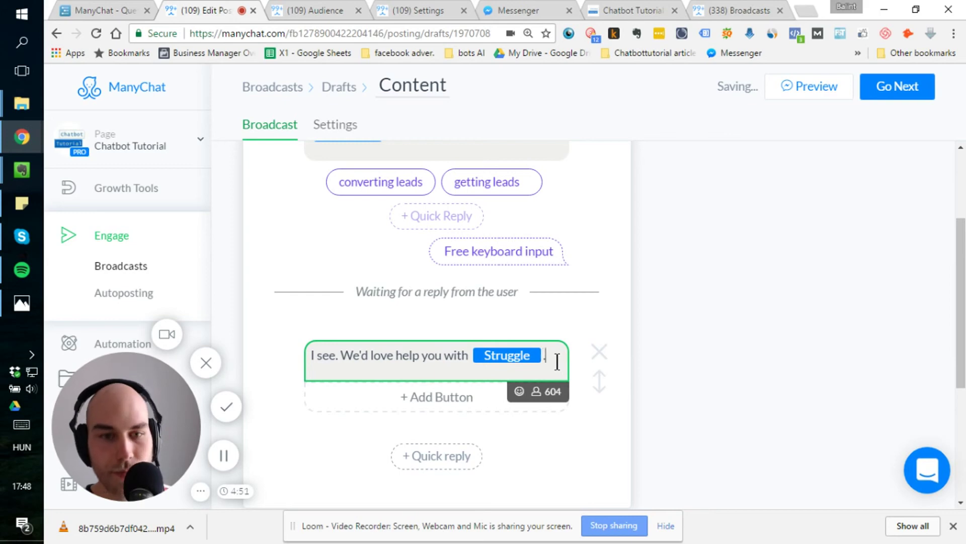
key("Return")
type("Click o")
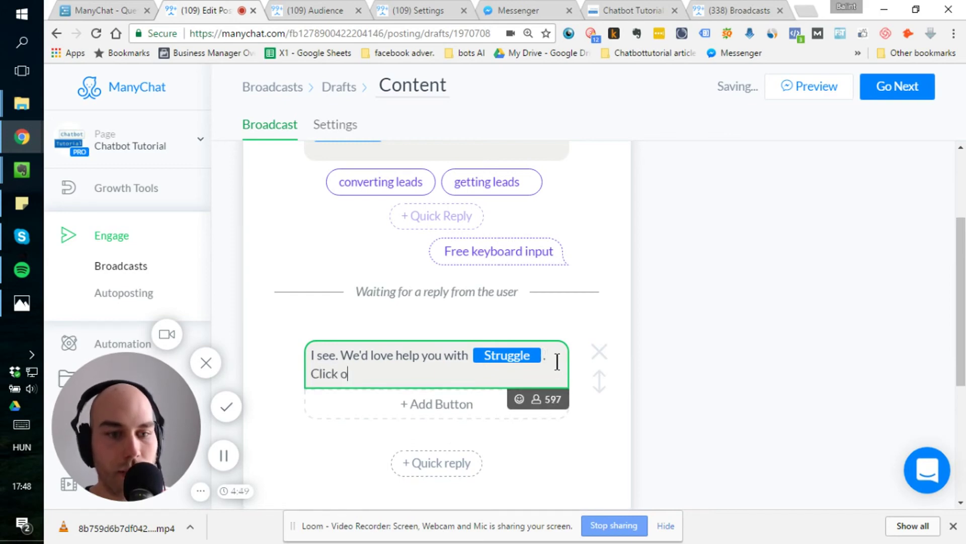
type("n below for")
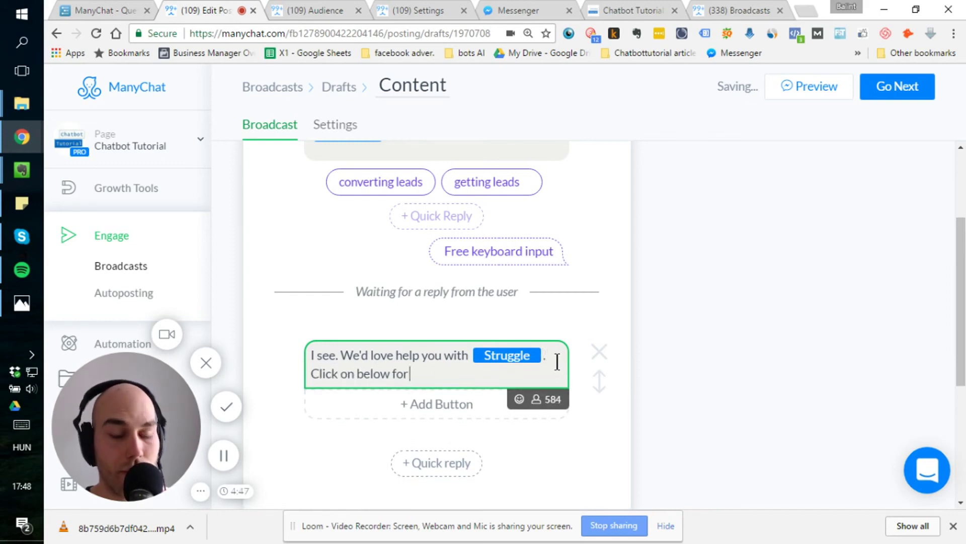
type(" more informati")
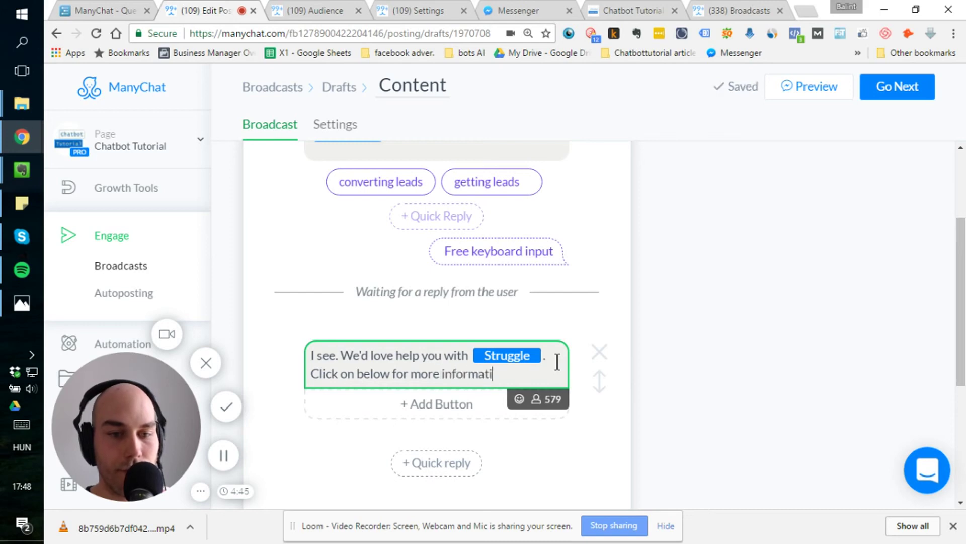
type("on.")
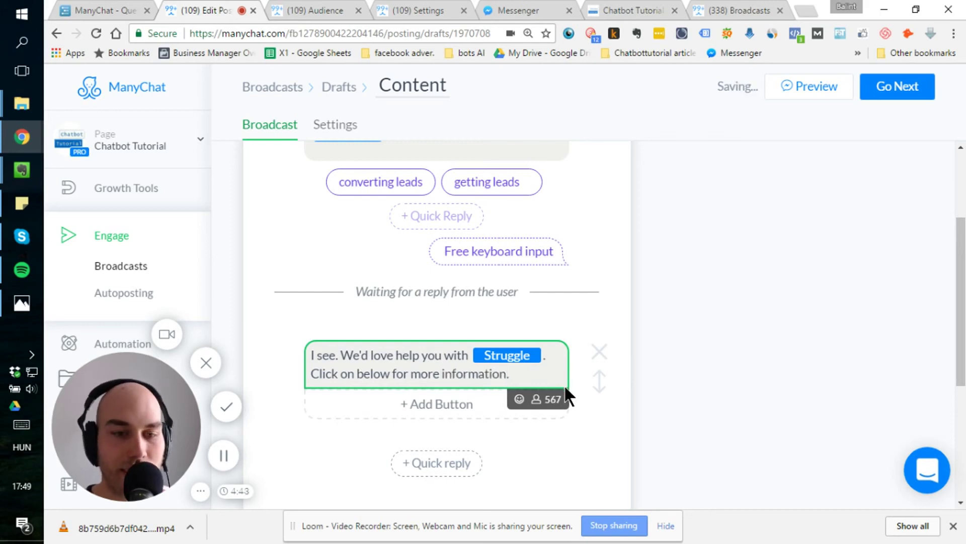
Add a button under the follow-up message and title it 'Thanks'.
left_click(479, 407)
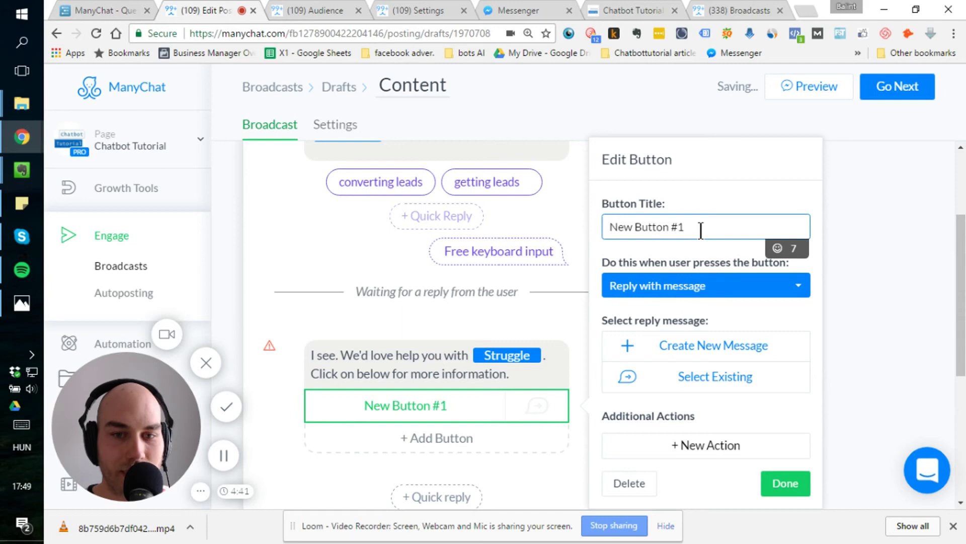
left_click_drag(701, 226, 527, 214)
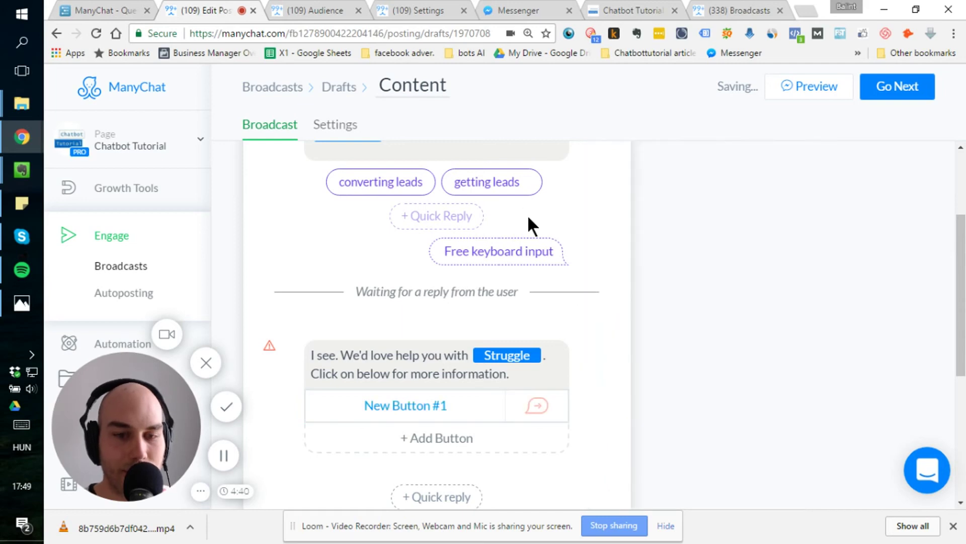
left_click(500, 406)
triple_click(662, 226)
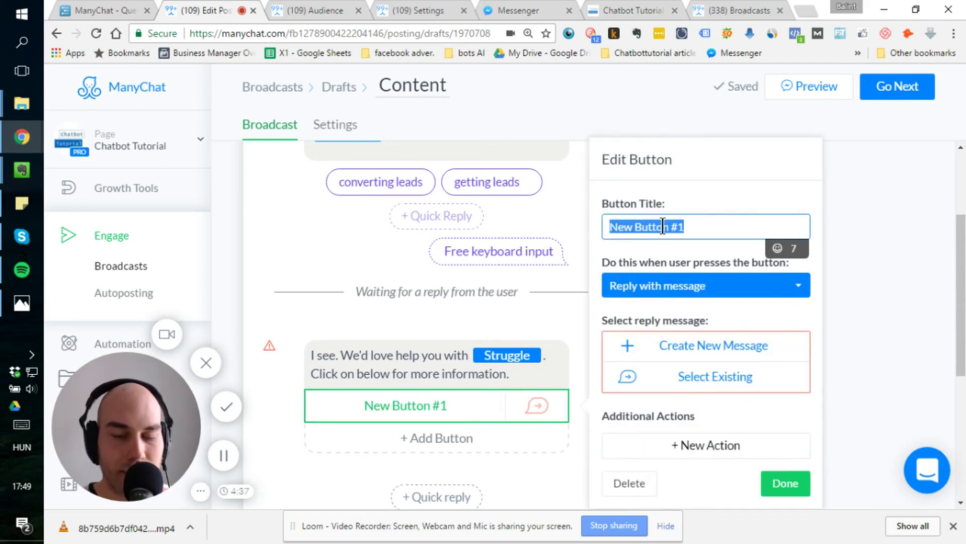
type("Thanks")
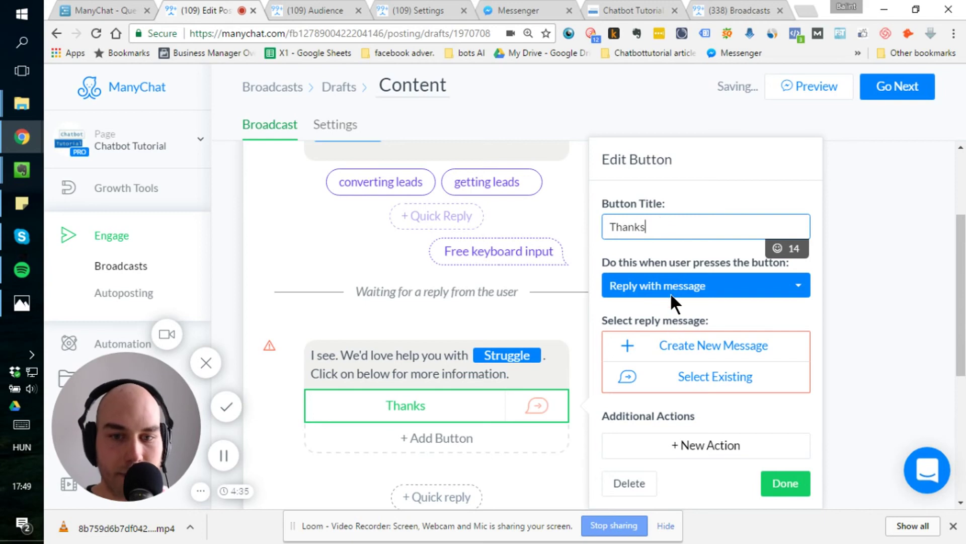
Make the Thanks button open the website chatbottutorial.com.
left_click(670, 291)
left_click(670, 317)
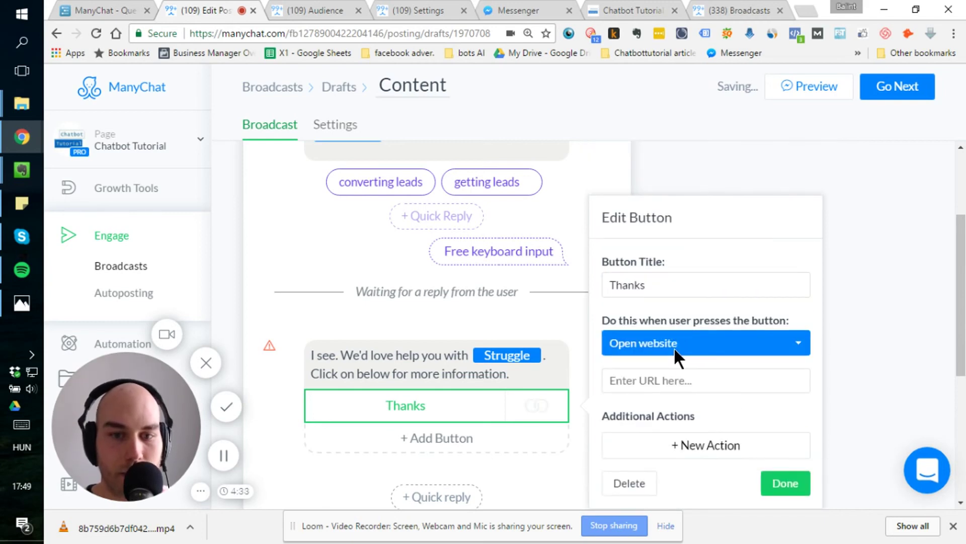
left_click(677, 379)
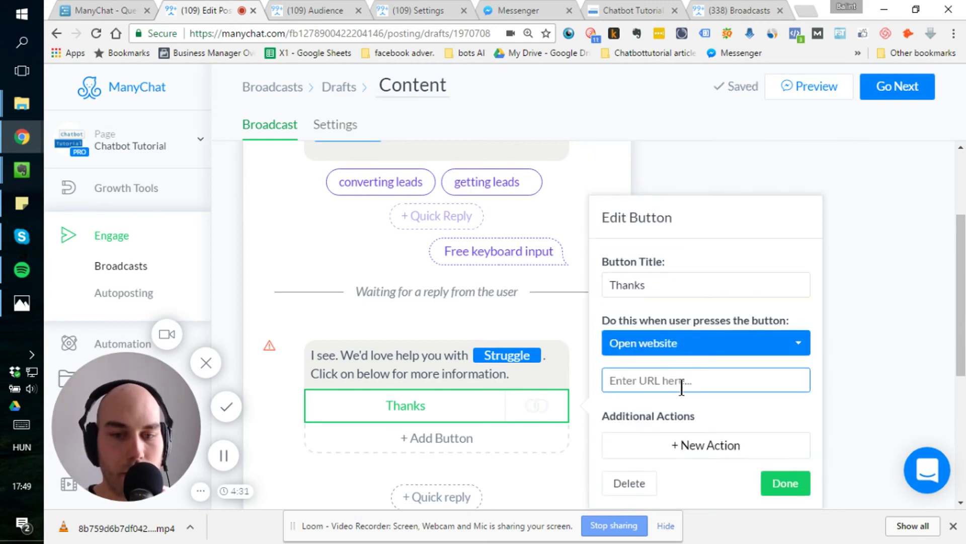
type("cha")
key("Down")
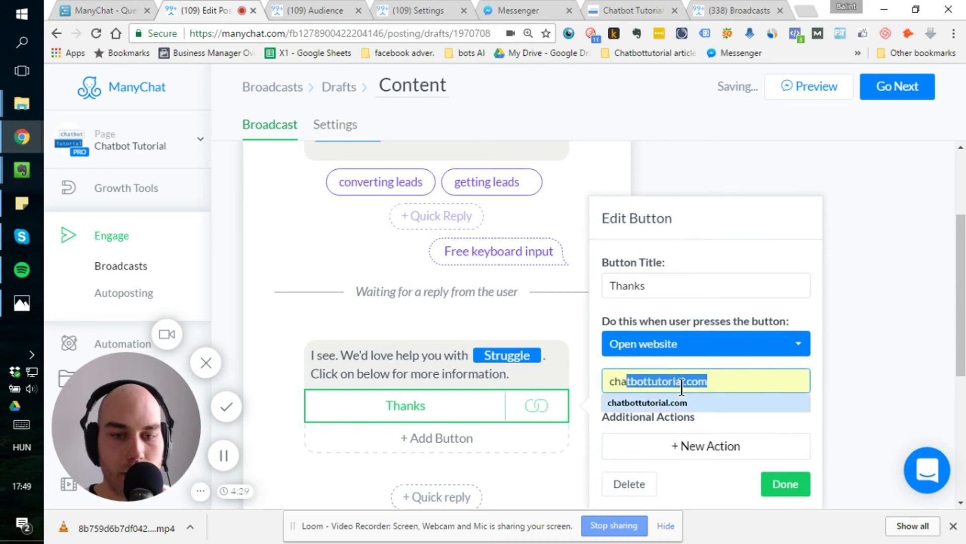
key("Return")
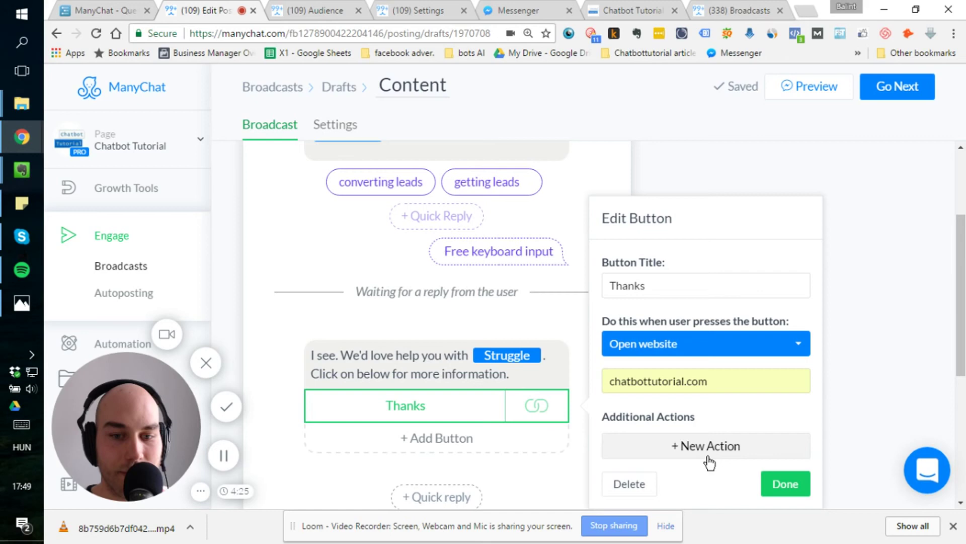
left_click(783, 484)
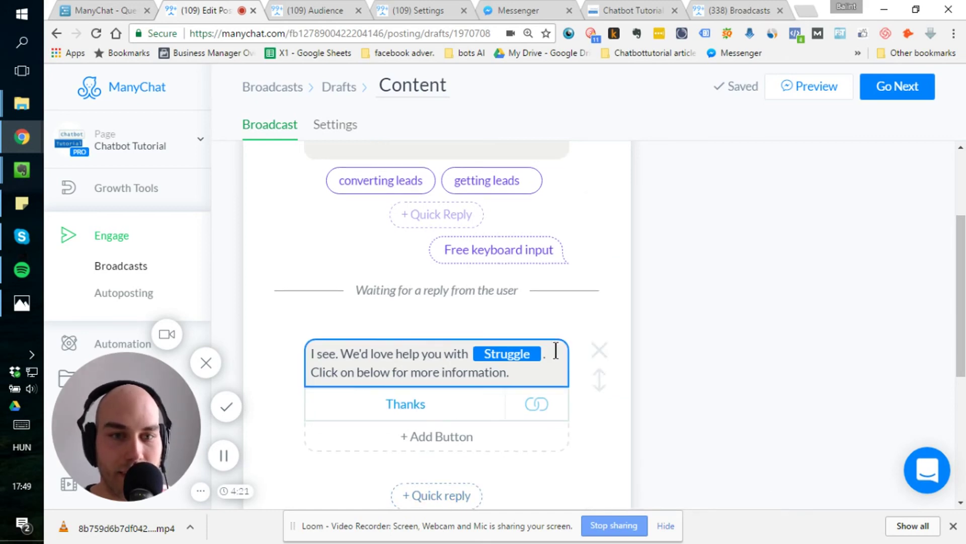
Set the struggling question to save its answer into the Struggle custom field.
scroll(473, 380, "up", 3)
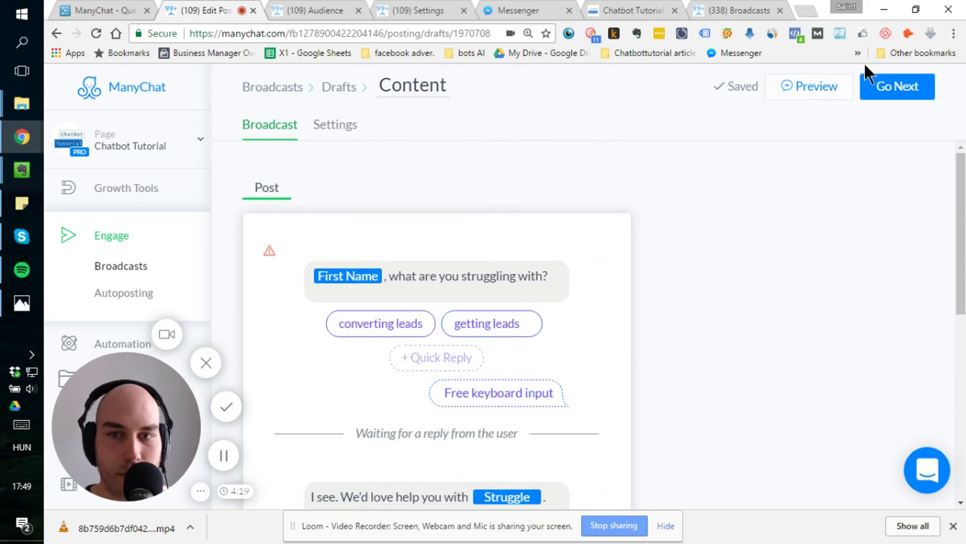
left_click(451, 275)
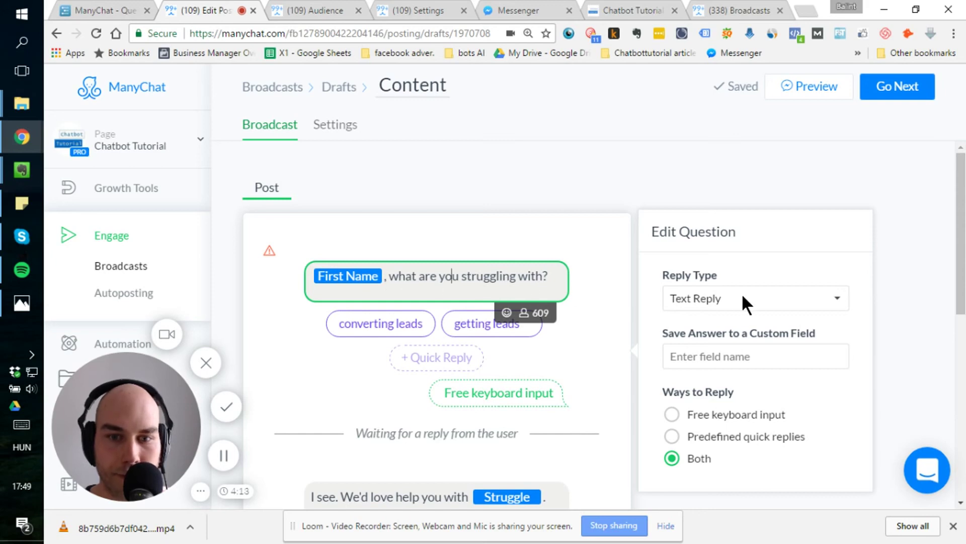
left_click(746, 352)
type("st")
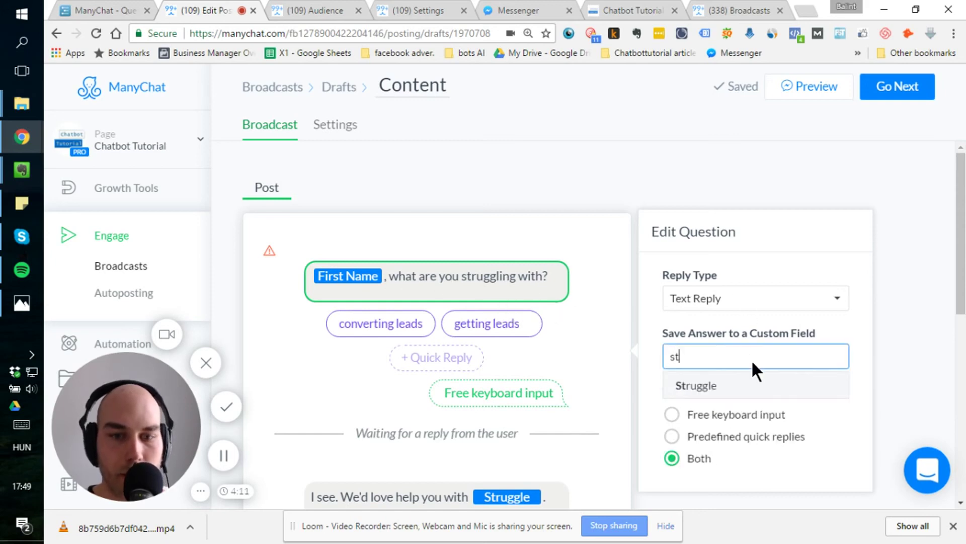
type("r")
left_click(754, 386)
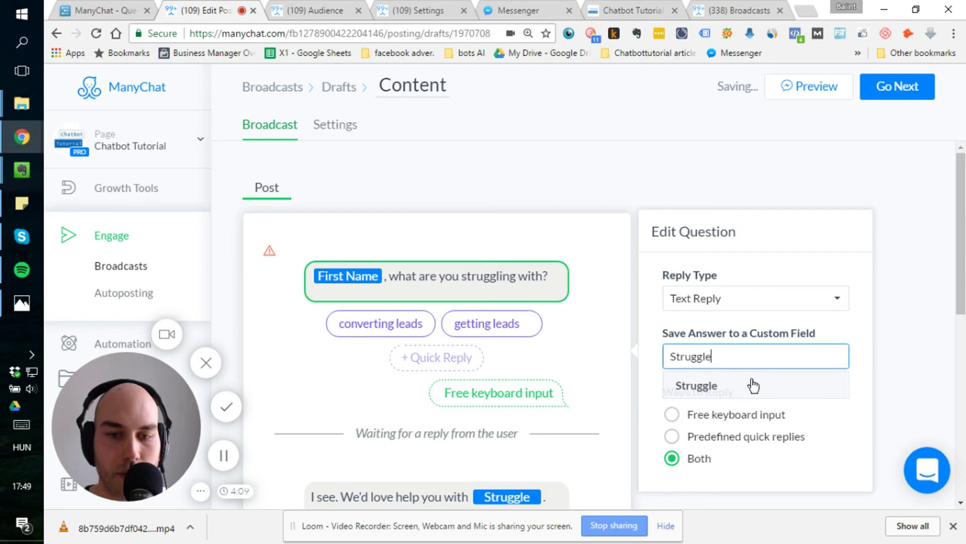
left_click(562, 355)
Send a preview of the broadcast to Messenger.
scroll(564, 370, "down", 8)
scroll(565, 371, "up", 8)
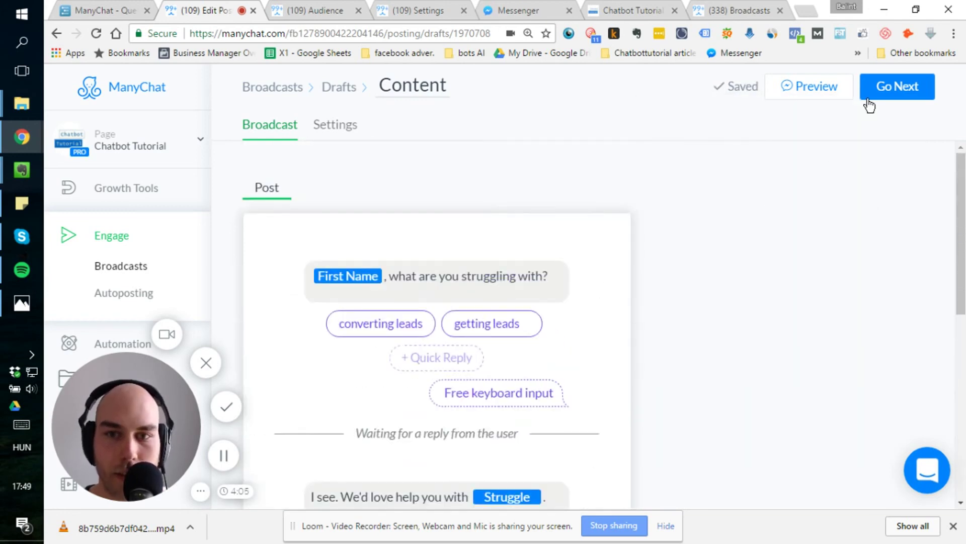
left_click(822, 99)
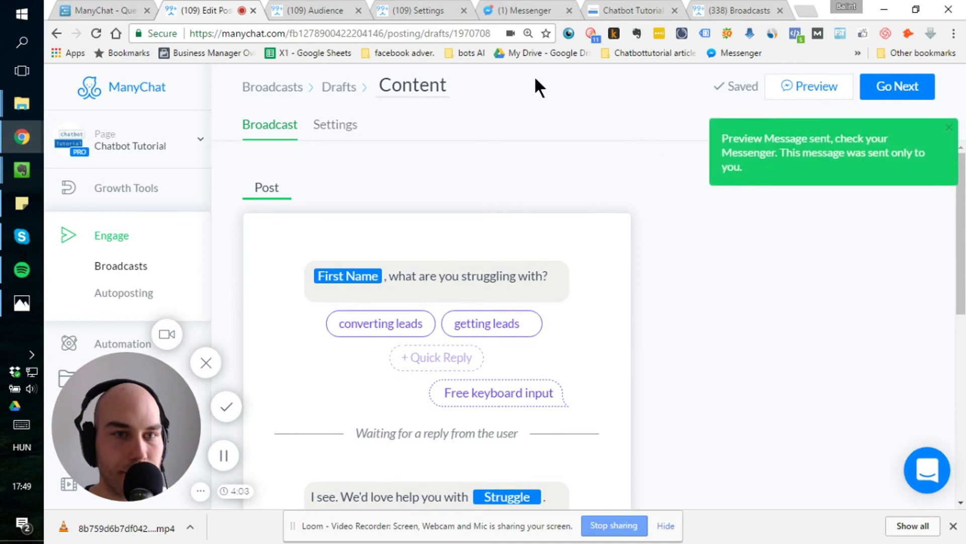
In Messenger, answer 'getting leads', check the personalised follow-up, and open its Thanks link.
left_click(521, 11)
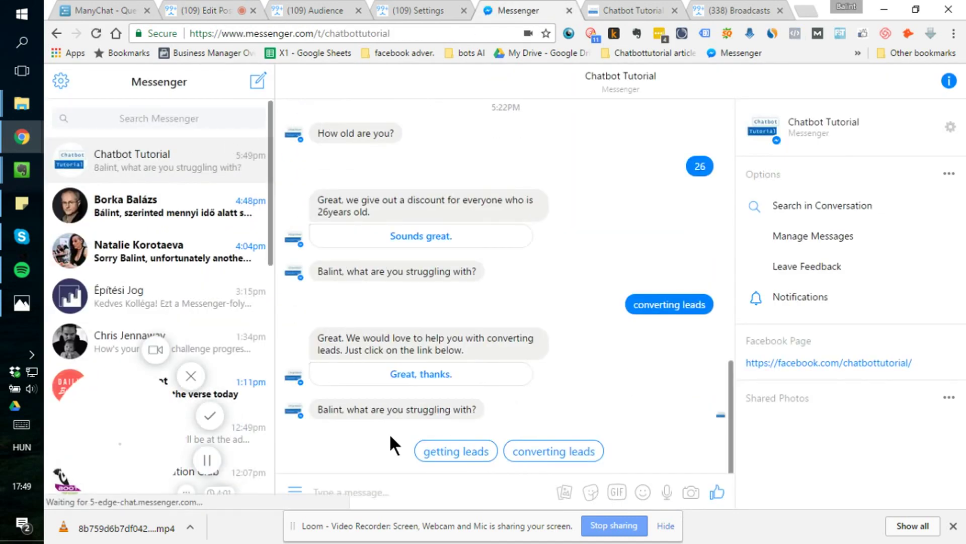
left_click_drag(333, 409, 453, 409)
left_click(501, 410)
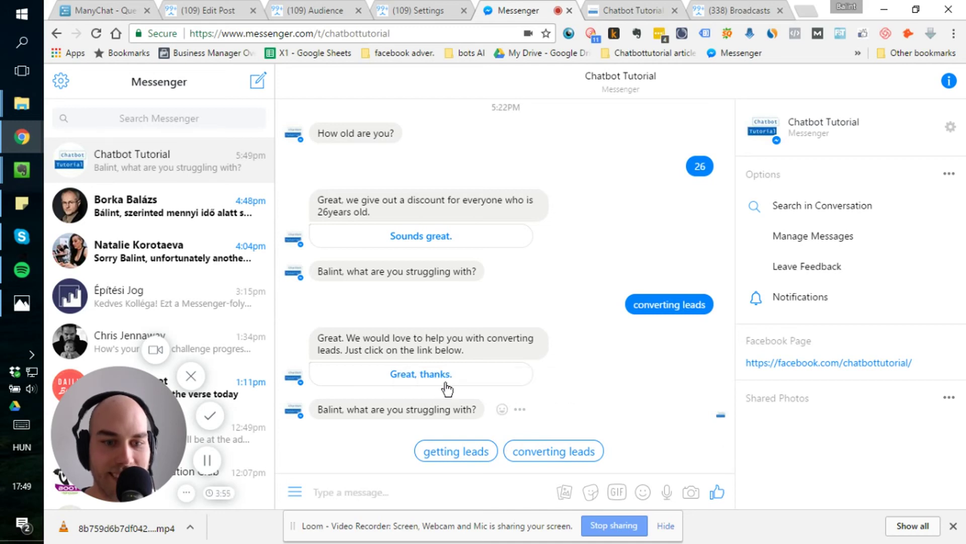
left_click(469, 456)
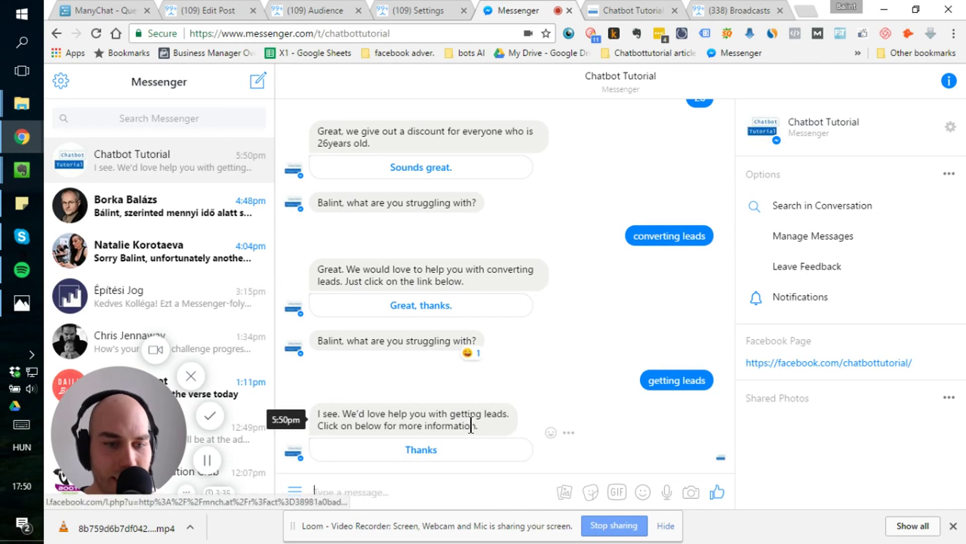
left_click_drag(448, 414, 516, 412)
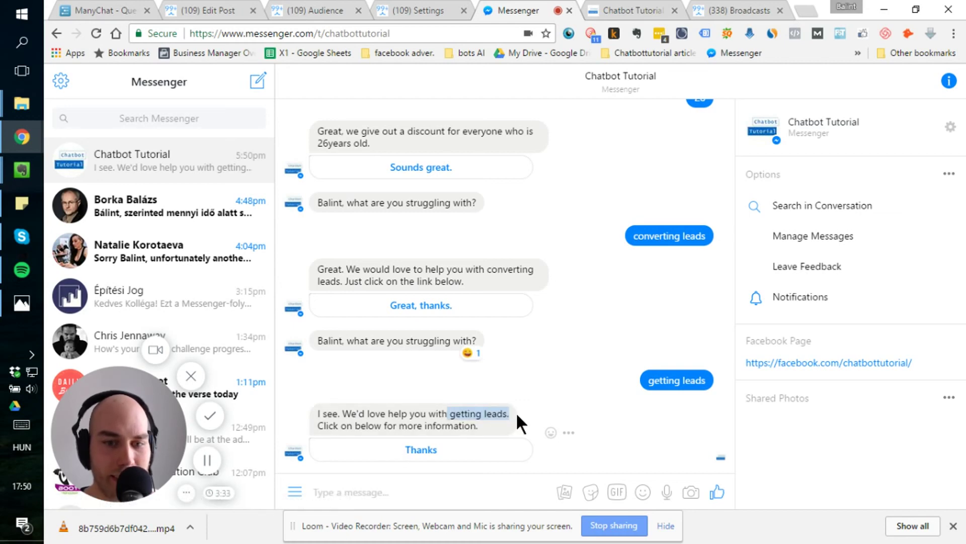
left_click(430, 452)
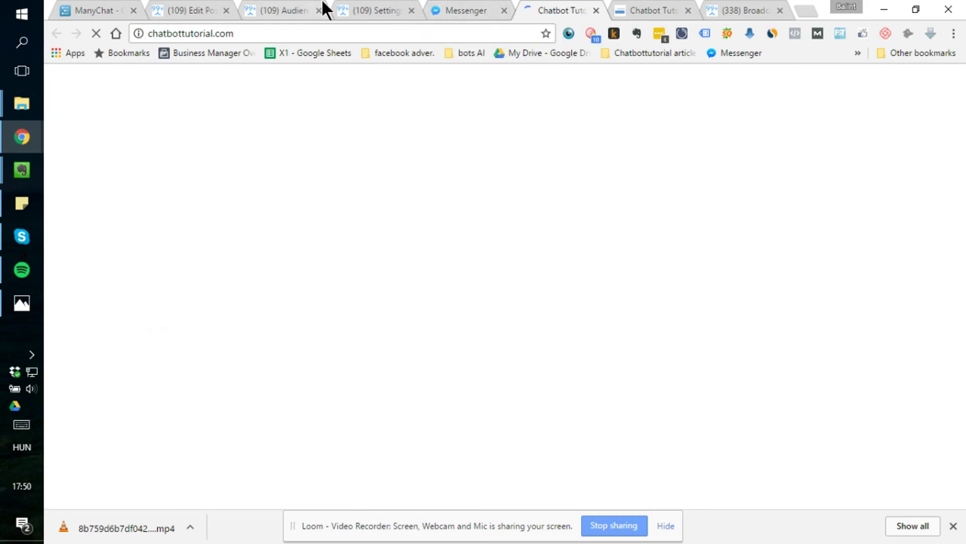
Verify the test subscriber's Custom Fields show Struggle: getting leads, then open Custom Fields settings.
left_click(290, 9)
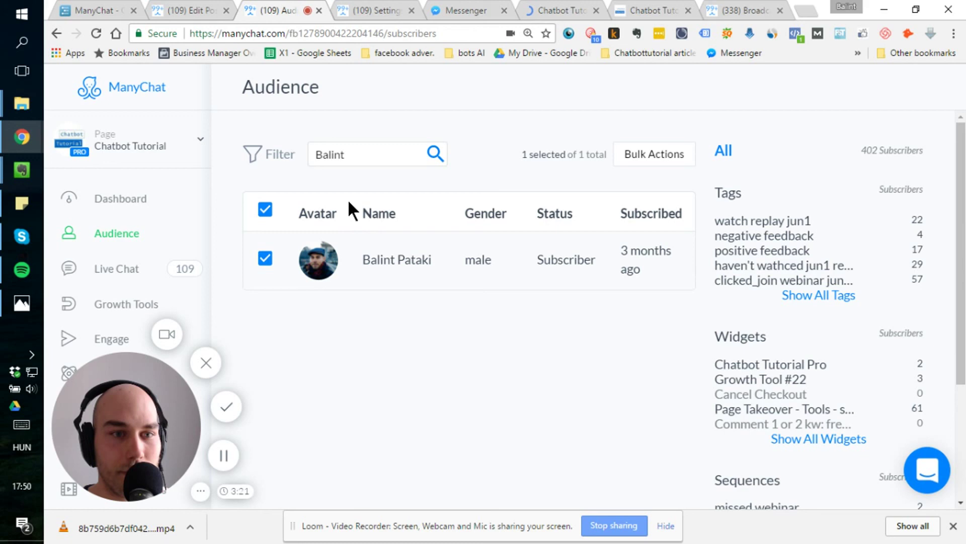
left_click(492, 262)
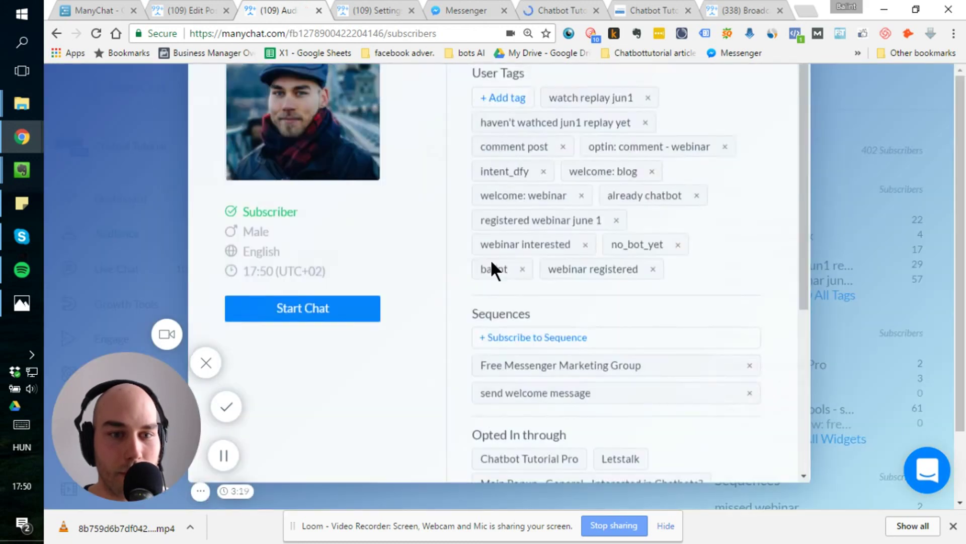
scroll(557, 327, "down", 5)
scroll(560, 347, "down", 1)
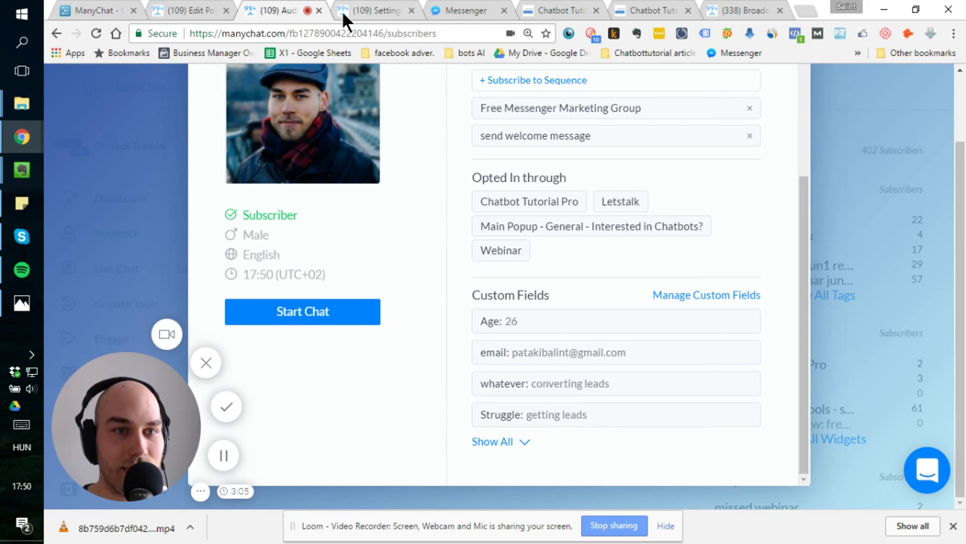
left_click(380, 9)
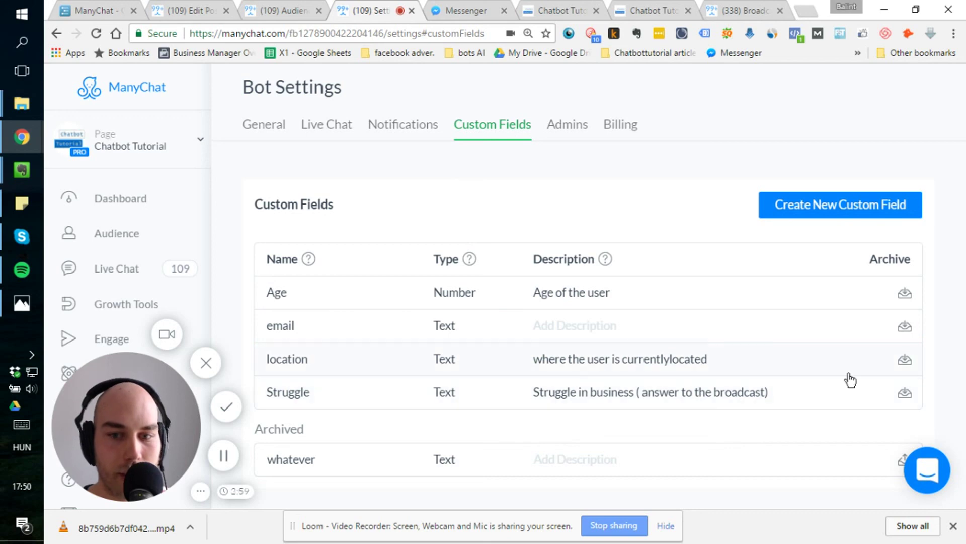
Review the Struggle field's name and description 'Struggle in business ( answer to the broadcast)'.
left_click(441, 400)
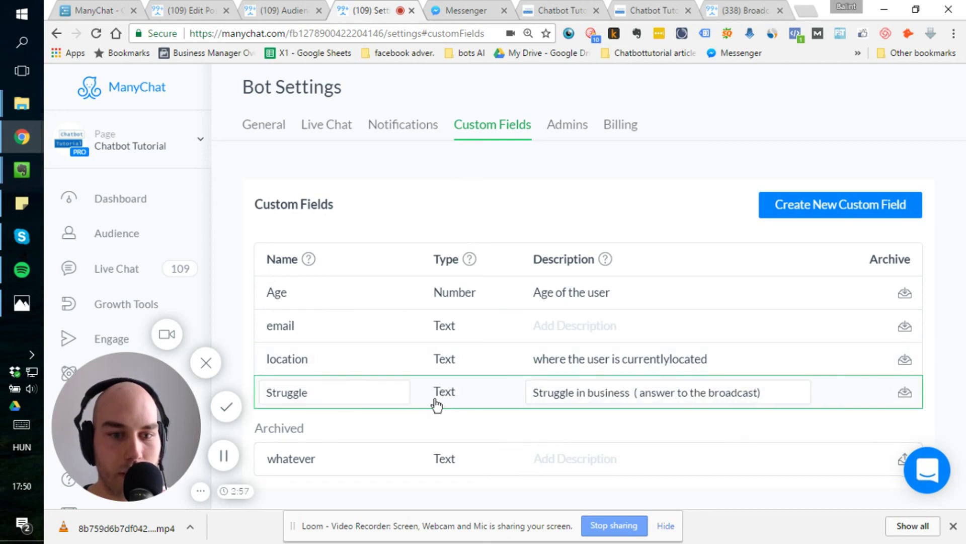
left_click(352, 387)
left_click(615, 392)
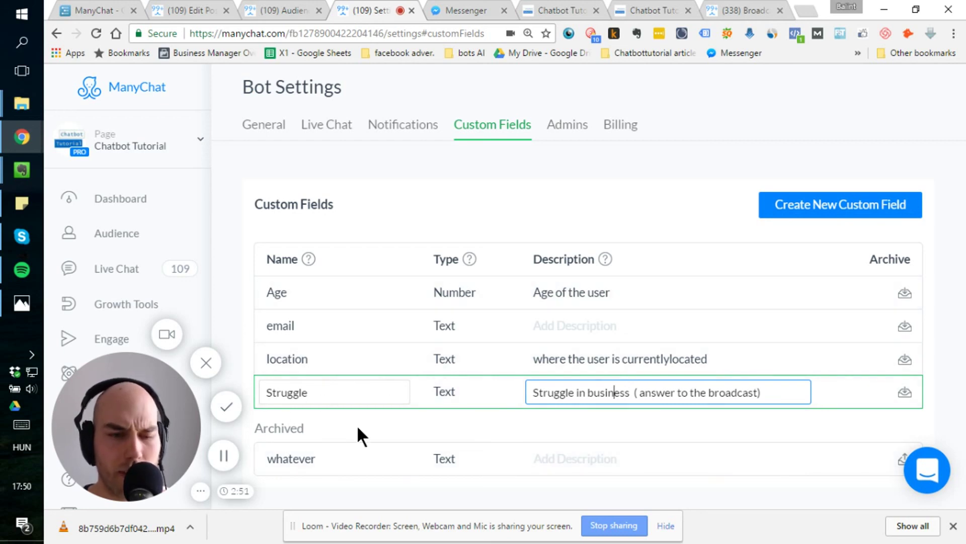
left_click(566, 177)
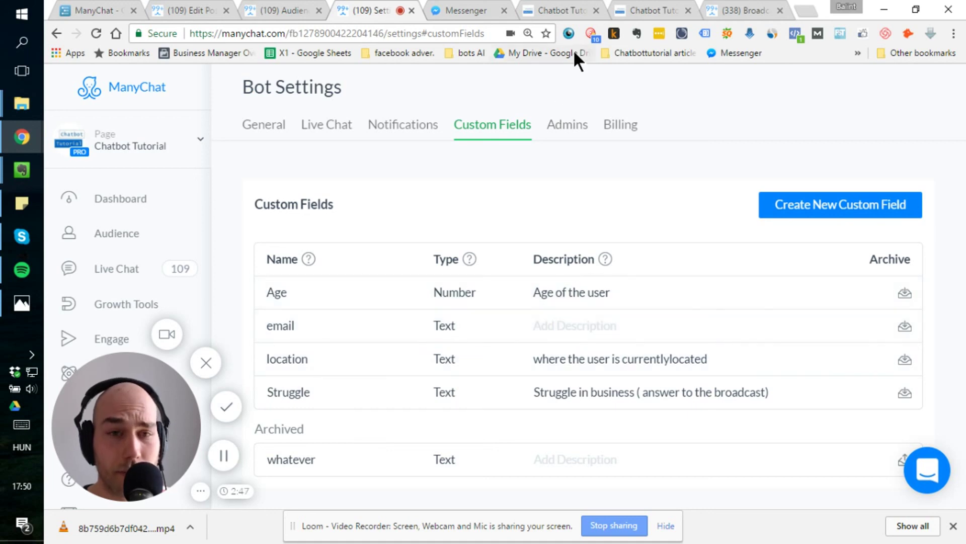
left_click(550, 9)
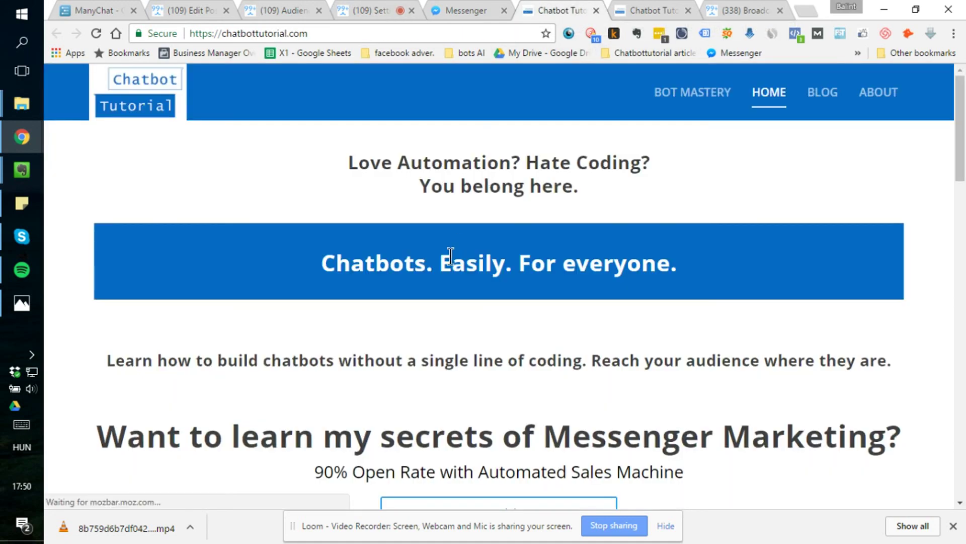